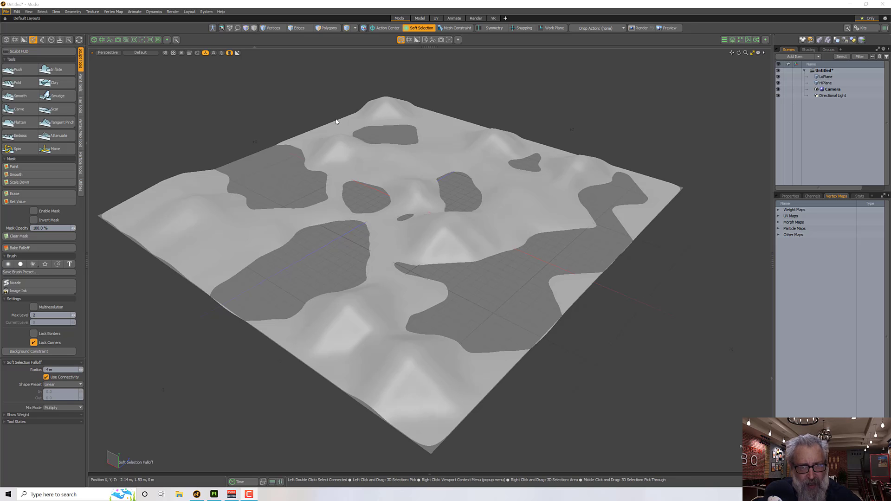
Examine how the sculpted HiPlane terrain overlaps the flat LoPlane mesh, highlighting each mesh in turn.
{"action": "left_click", "coordinate": [445, 251]}
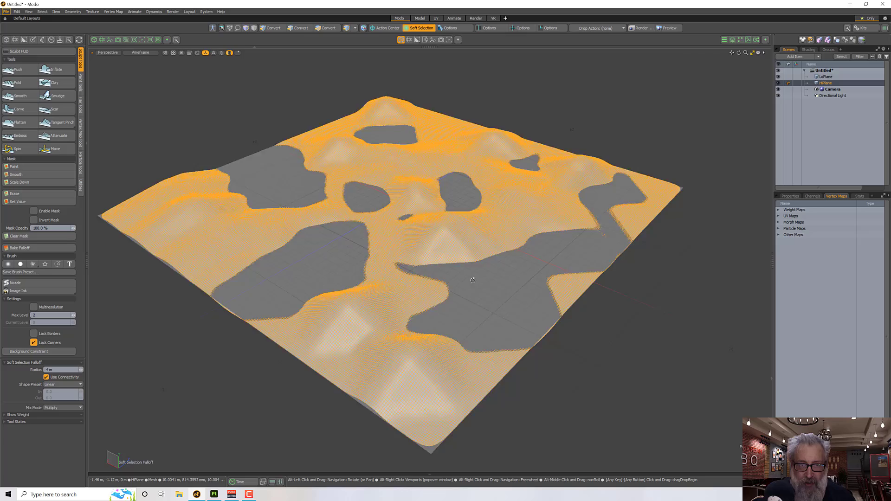
{"action": "mouse_move", "coordinate": [445, 252]}
{"action": "left_mouse_down", "text": "alt"}
{"action": "mouse_move", "coordinate": [494, 210]}
{"action": "mouse_move", "coordinate": [327, 272]}
{"action": "mouse_move", "coordinate": [328, 246]}
{"action": "left_mouse_up", "text": "alt"}
{"action": "left_click", "coordinate": [342, 269]}
{"action": "scroll", "coordinate": [328, 246], "scroll_direction": "up", "scroll_amount": 3}
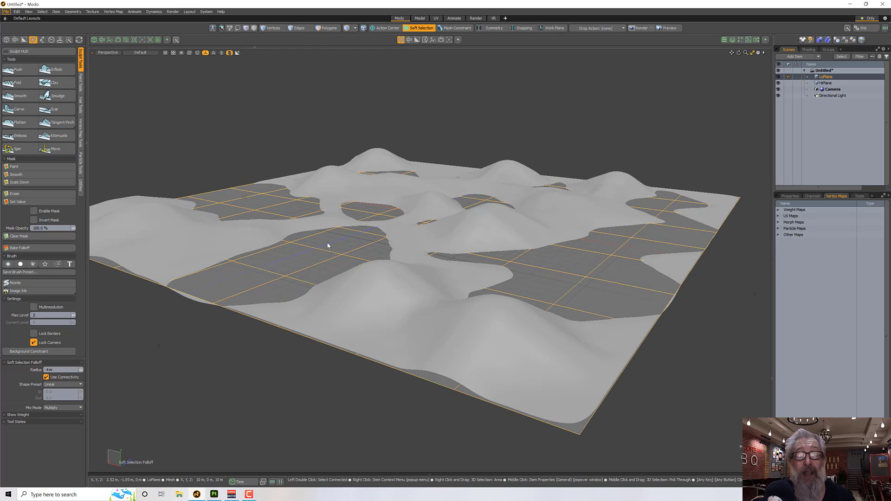
{"action": "scroll", "coordinate": [328, 246], "scroll_direction": "up", "scroll_amount": 3}
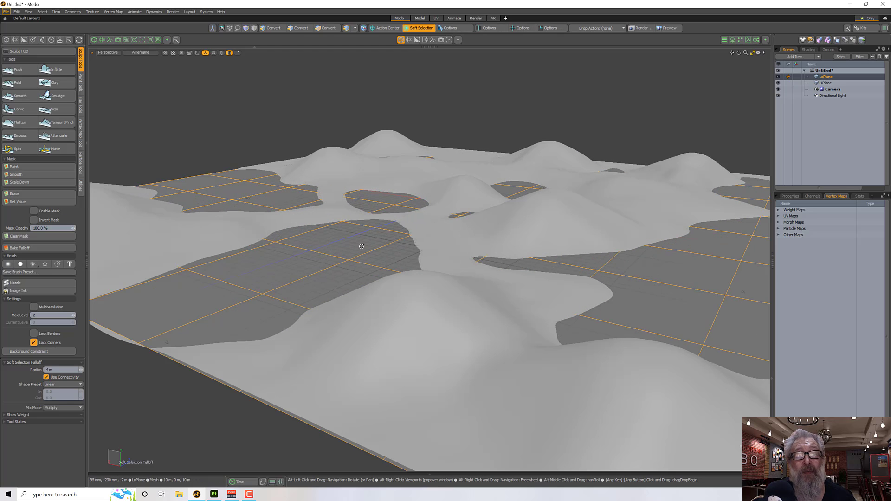
{"action": "left_click_drag", "start_coordinate": [328, 246], "coordinate": [414, 249], "text": "alt"}
{"action": "scroll", "coordinate": [358, 263], "scroll_direction": "down", "scroll_amount": 5}
{"action": "left_click", "coordinate": [414, 249]}
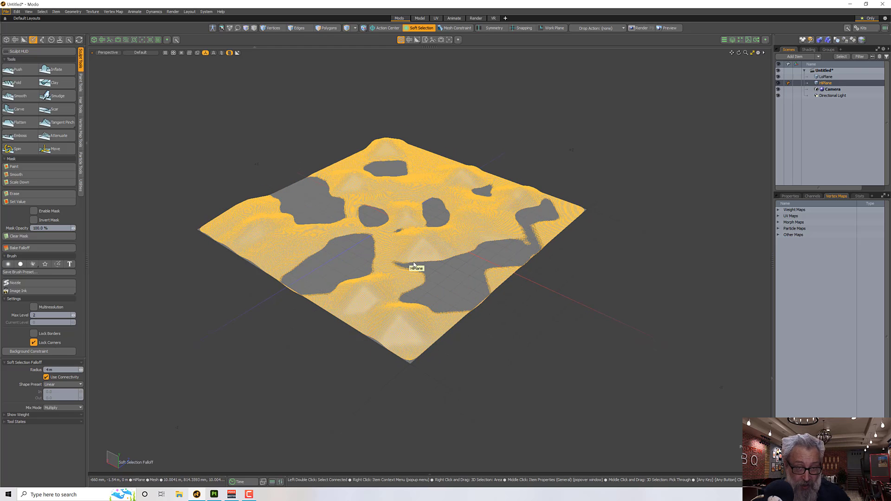
{"action": "left_click", "coordinate": [450, 294]}
{"action": "left_click", "coordinate": [447, 292]}
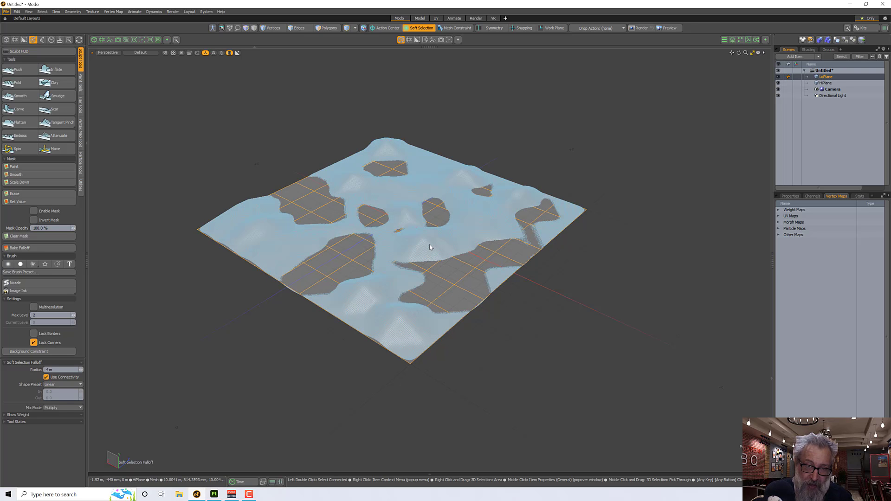
{"action": "left_click", "coordinate": [430, 244]}
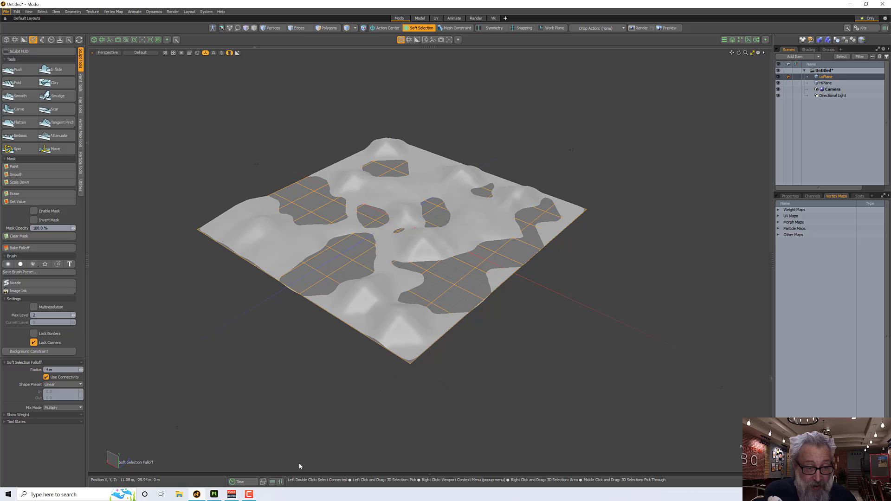
Switch to Substance 3D Painter and create a project from LoPlane.obj without the UV Tile workflow, discarding the old project's changes.
{"action": "key", "text": "alt+Tab"}
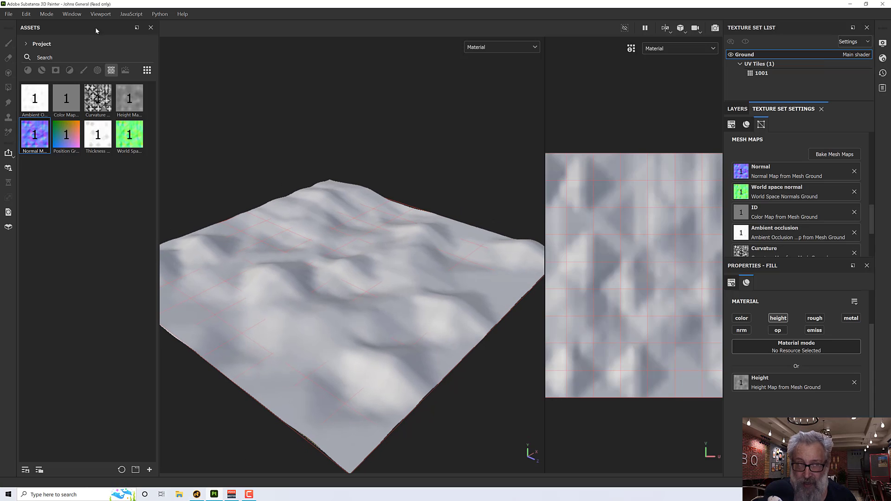
{"action": "left_click", "coordinate": [10, 14]}
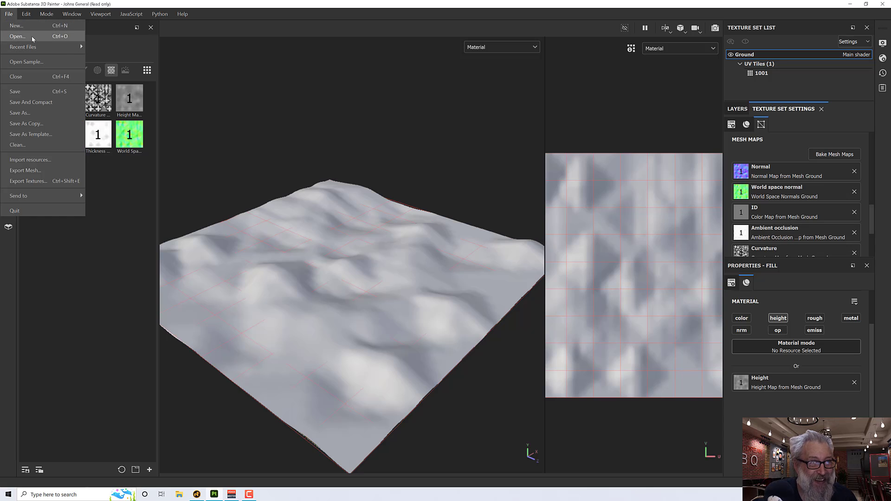
{"action": "left_click", "coordinate": [19, 26]}
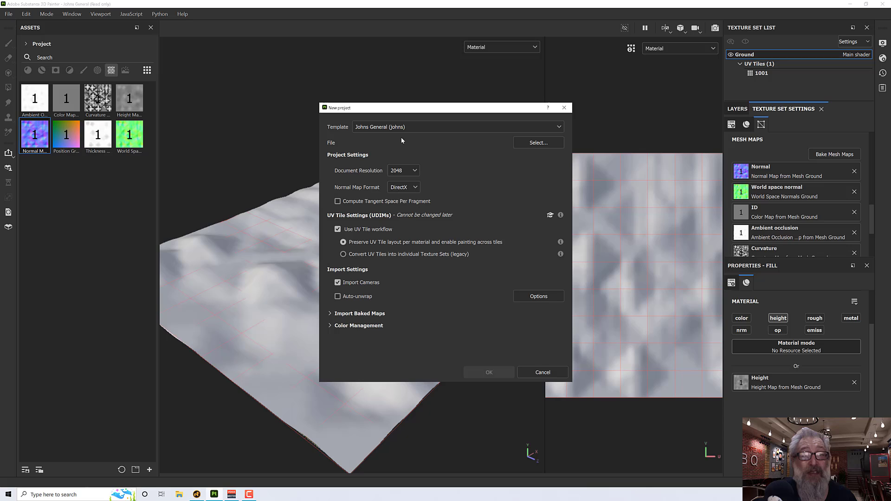
{"action": "left_click", "coordinate": [528, 144]}
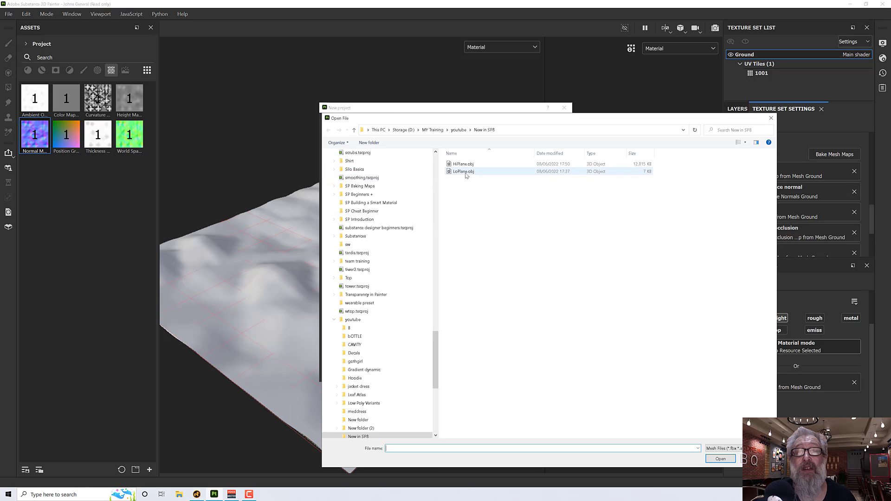
{"action": "double_click", "coordinate": [464, 172]}
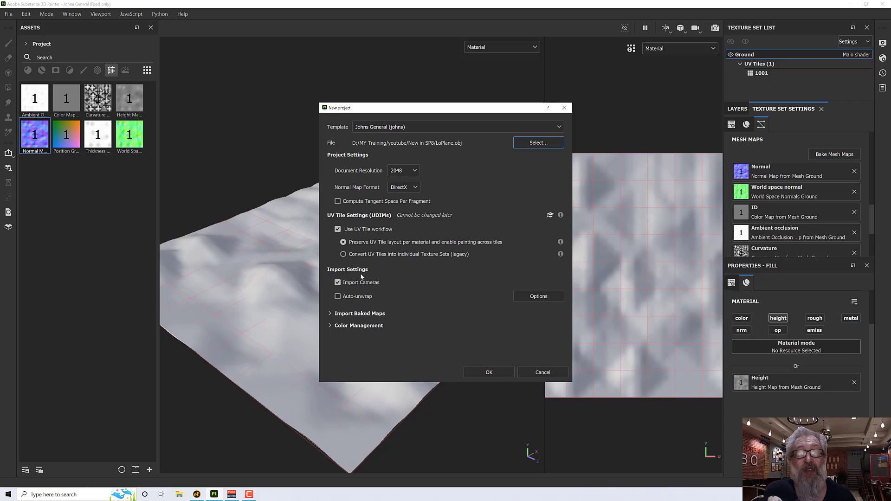
{"action": "left_click", "coordinate": [338, 230]}
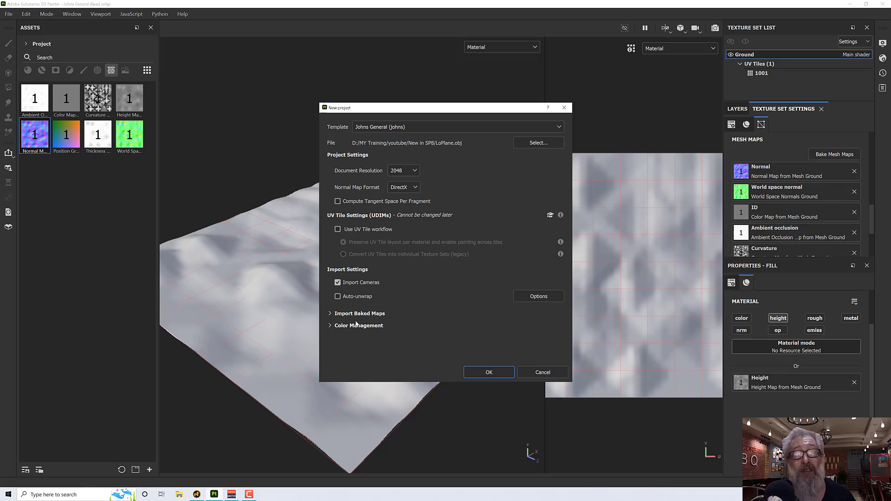
{"action": "left_click", "coordinate": [489, 373]}
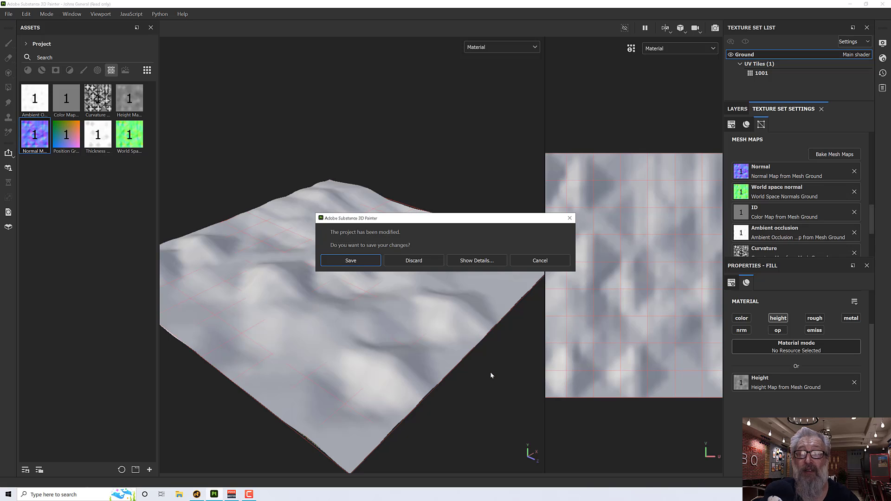
{"action": "left_click", "coordinate": [413, 260]}
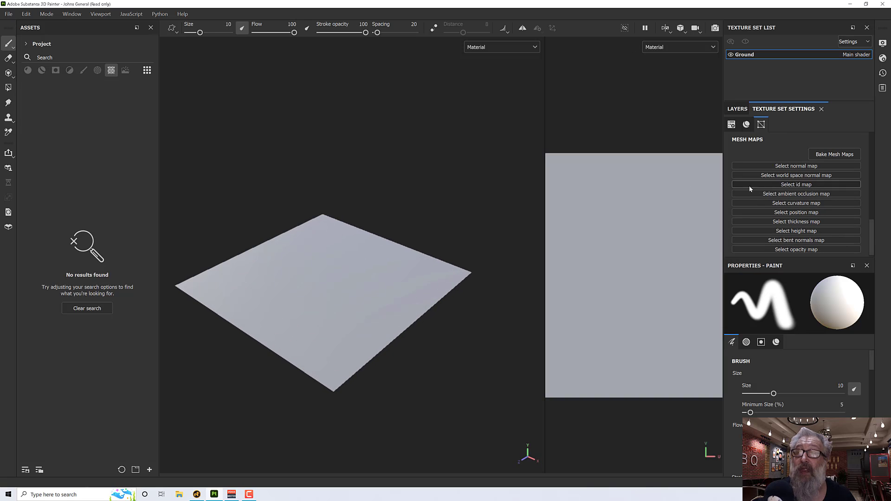
Set up mesh map baking for all maps except Bent normals and Opacity, with HiPlane.obj as the high-definition mesh.
{"action": "left_click", "coordinate": [829, 157]}
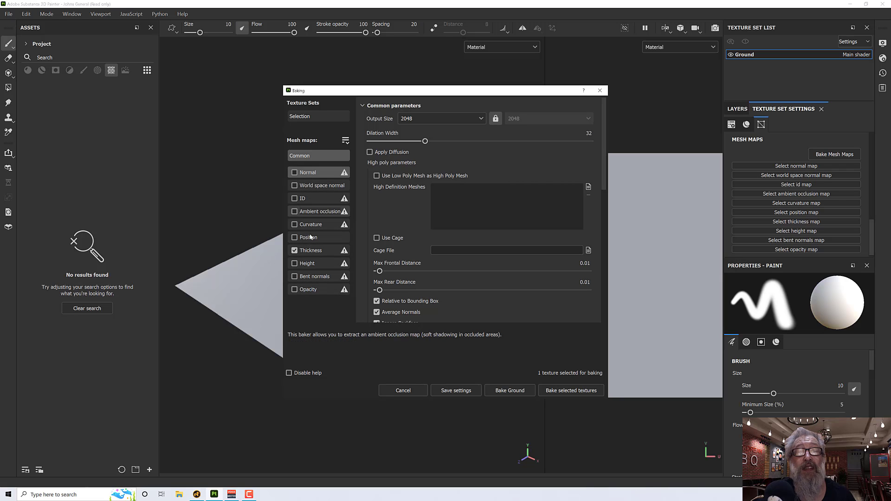
{"action": "left_click", "coordinate": [346, 141]}
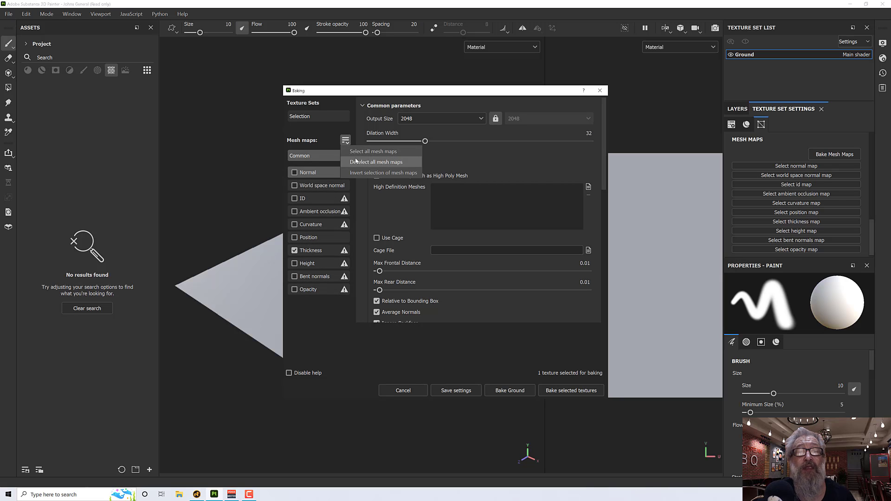
{"action": "left_click", "coordinate": [363, 154]}
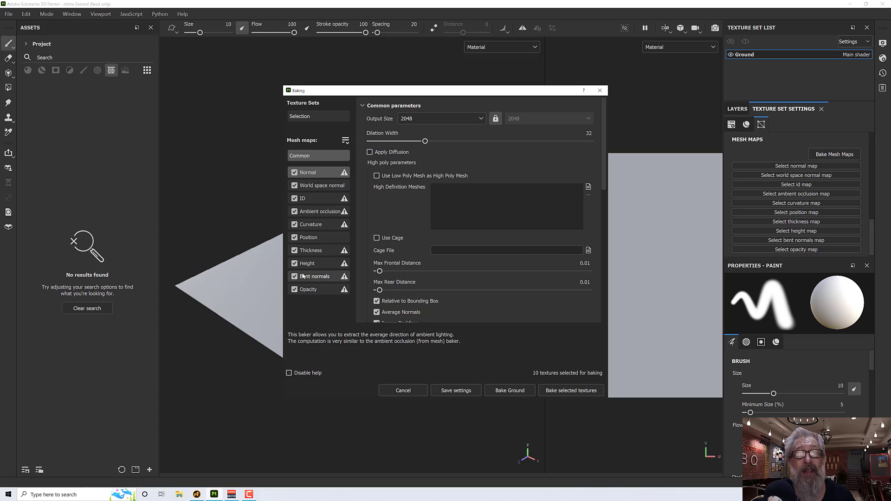
{"action": "left_click", "coordinate": [295, 291]}
{"action": "left_click", "coordinate": [294, 276]}
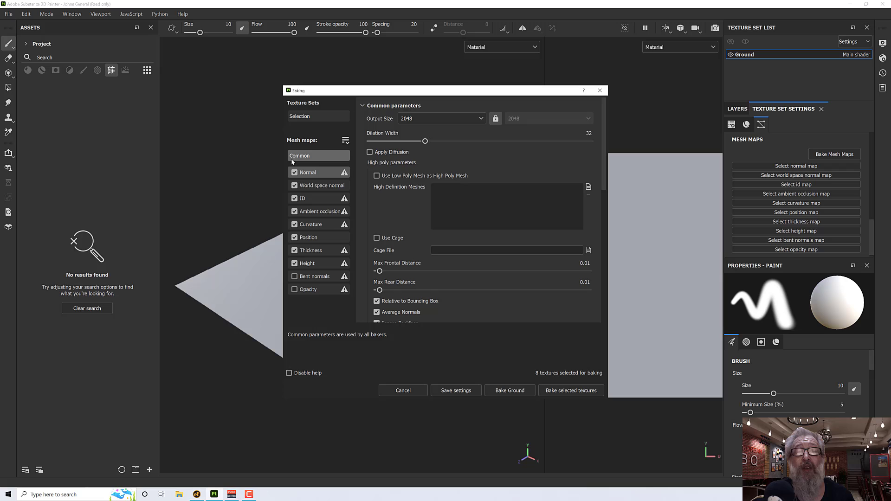
{"action": "left_click", "coordinate": [588, 186]}
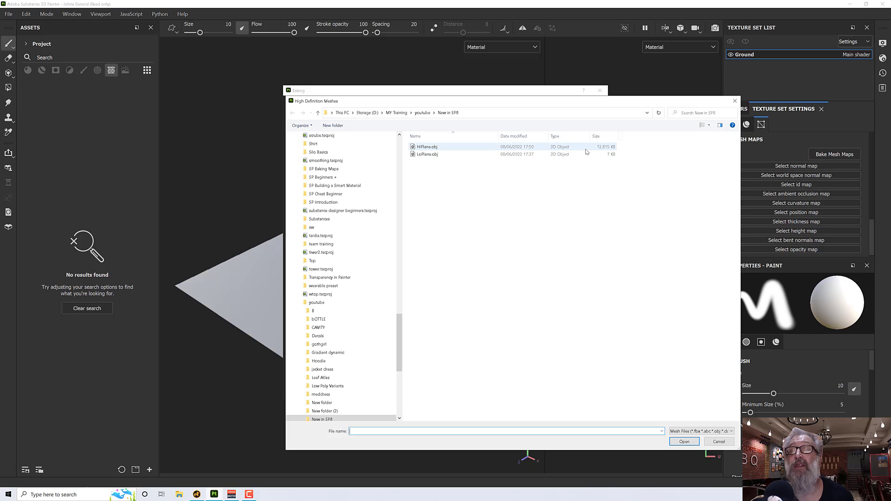
{"action": "double_click", "coordinate": [444, 147]}
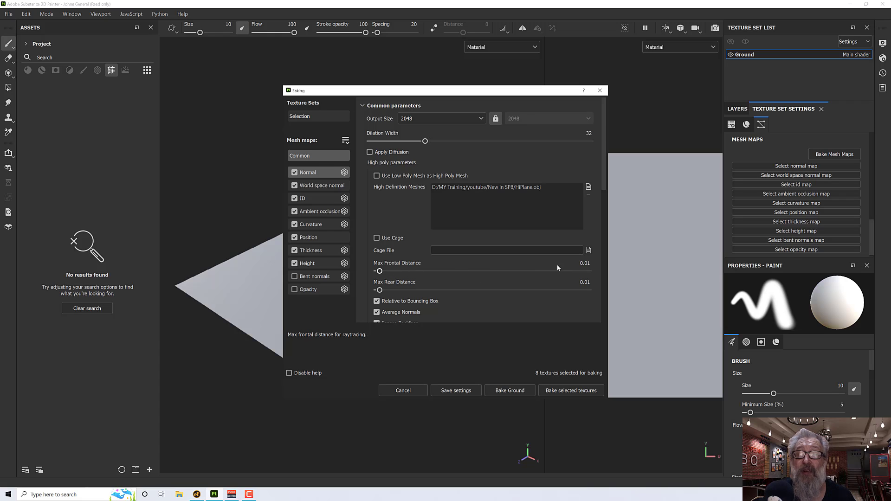
Set both the Max Frontal Distance and the Max Rear Distance for baking to 0.1.
{"action": "left_click_drag", "start_coordinate": [558, 266], "coordinate": [596, 267]}
{"action": "double_click", "coordinate": [588, 264]}
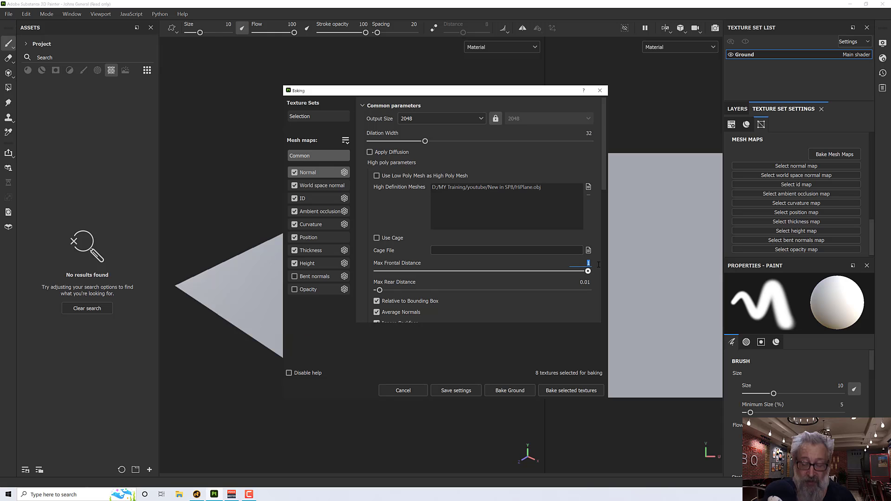
{"action": "type", "text": "0.1"}
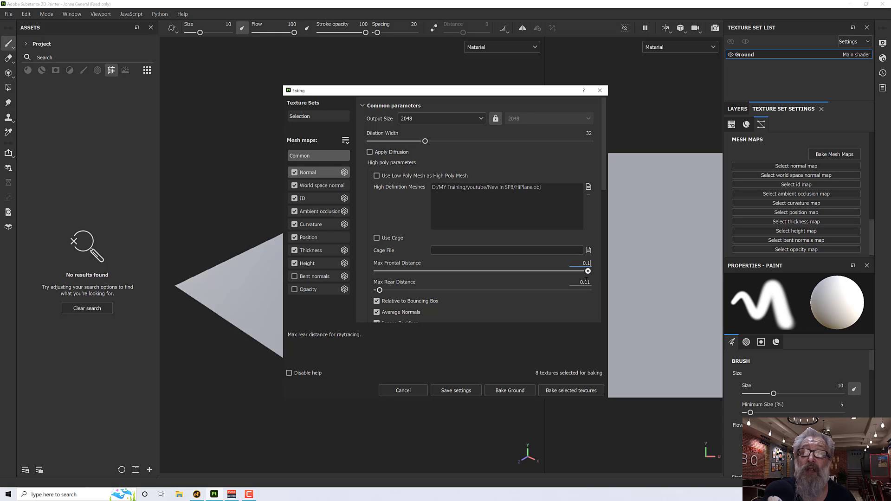
{"action": "double_click", "coordinate": [586, 281]}
{"action": "type", "text": "0.1"}
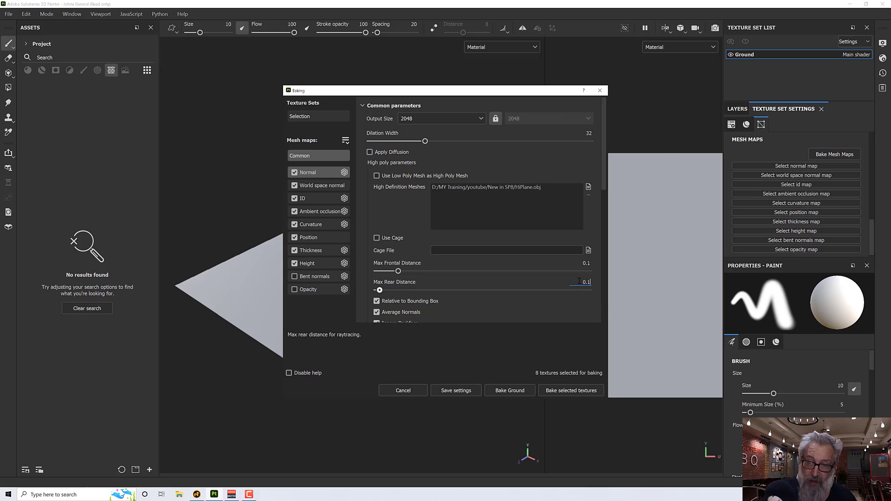
{"action": "key", "text": "Return"}
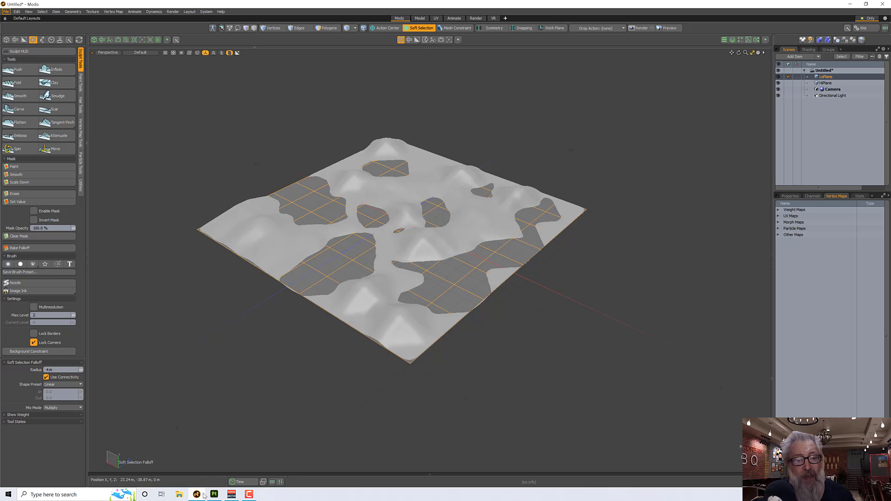
Switch to Modo and examine edge-on how far the terrain extends above and below the flat plane.
{"action": "left_click", "coordinate": [197, 495]}
{"action": "left_click_drag", "start_coordinate": [357, 406], "coordinate": [357, 350], "text": "alt"}
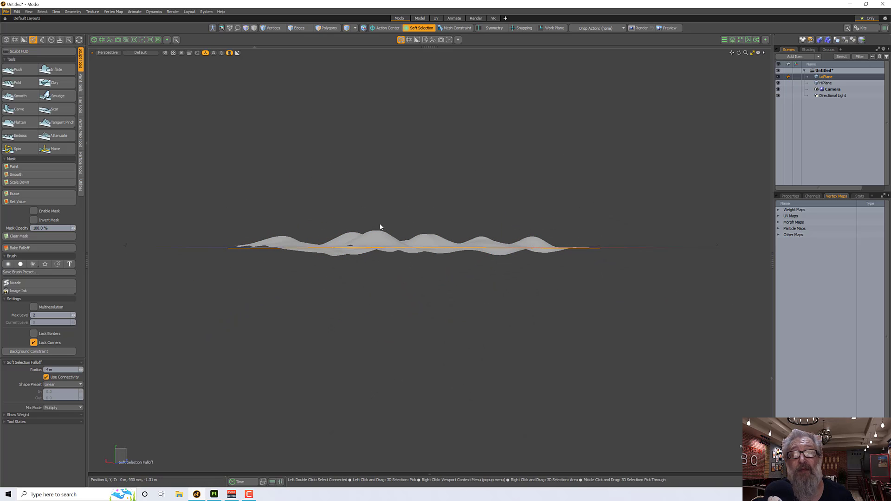
{"action": "key", "text": "alt"}
{"action": "mouse_move", "coordinate": [378, 298]}
{"action": "left_mouse_down", "text": "alt"}
{"action": "mouse_move", "coordinate": [377, 320]}
{"action": "mouse_move", "coordinate": [386, 232]}
{"action": "left_mouse_up", "text": "alt"}
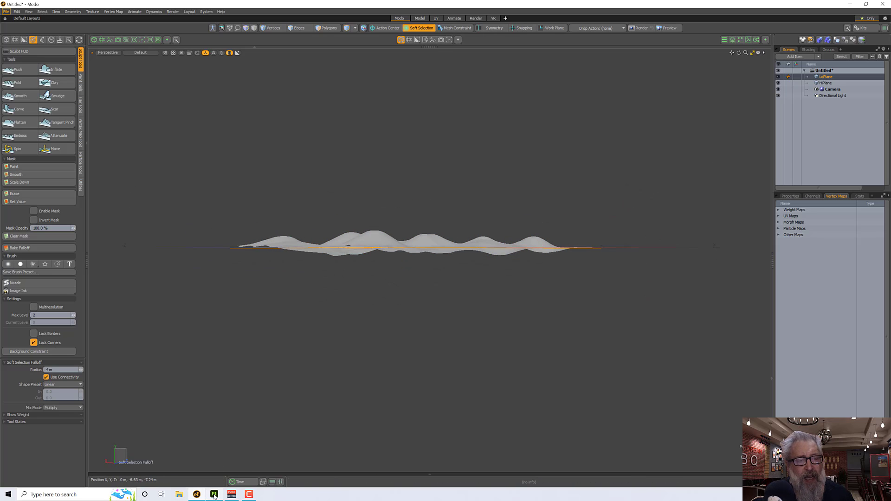
Return to Substance 3D Painter, bake the selected mesh maps and inspect the shaded plane.
{"action": "mouse_move", "coordinate": [214, 495]}
{"action": "left_click", "coordinate": [214, 471]}
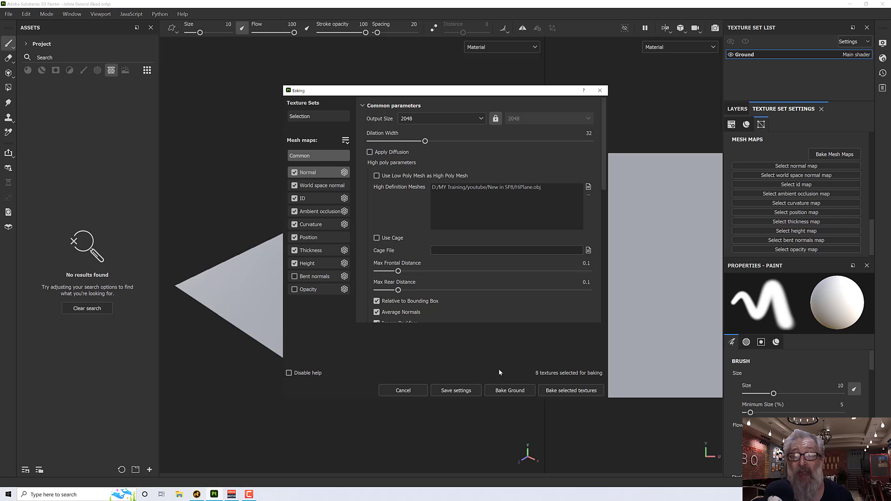
{"action": "left_click", "coordinate": [569, 395]}
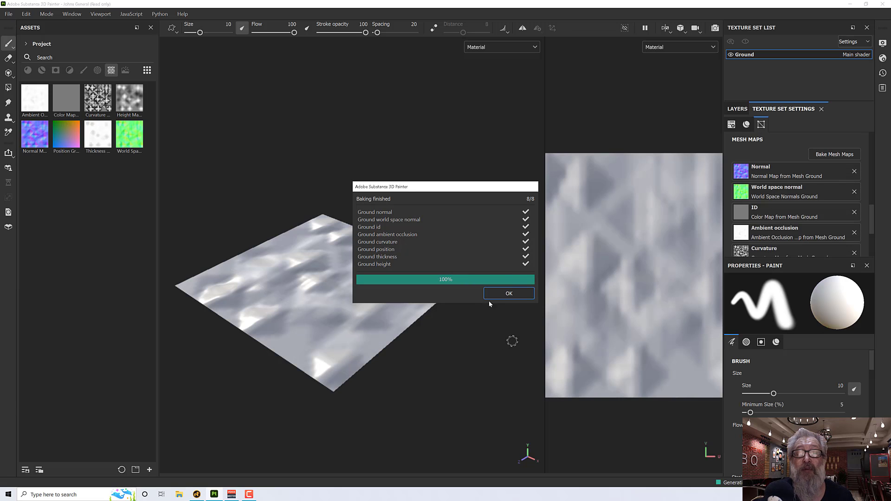
{"action": "left_click", "coordinate": [508, 293]}
{"action": "mouse_move", "coordinate": [492, 296]}
{"action": "left_mouse_down", "text": "alt"}
{"action": "mouse_move", "coordinate": [418, 323]}
{"action": "mouse_move", "coordinate": [431, 294]}
{"action": "mouse_move", "coordinate": [428, 255]}
{"action": "mouse_move", "coordinate": [418, 309]}
{"action": "mouse_move", "coordinate": [368, 315]}
{"action": "mouse_move", "coordinate": [345, 353]}
{"action": "mouse_move", "coordinate": [332, 308]}
{"action": "mouse_move", "coordinate": [342, 292]}
{"action": "mouse_move", "coordinate": [370, 324]}
{"action": "mouse_move", "coordinate": [414, 338]}
{"action": "mouse_move", "coordinate": [418, 354]}
{"action": "left_mouse_up", "text": "alt"}
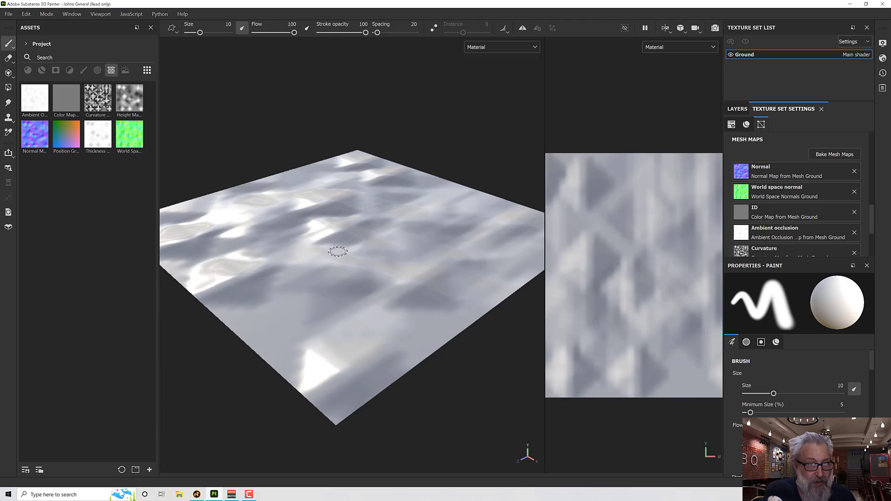
Replace Layer 1 with a new fill layer and turn off its color, rough and metal channels.
{"action": "left_click", "coordinate": [738, 109]}
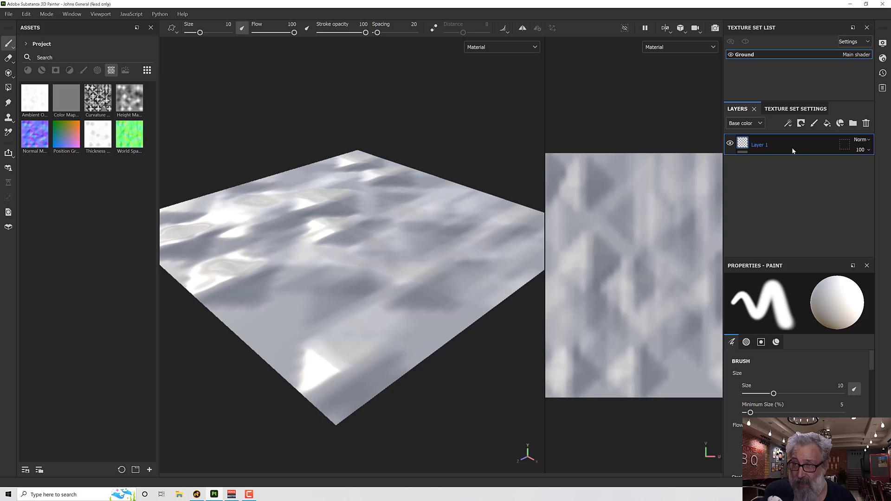
{"action": "left_click", "coordinate": [866, 123]}
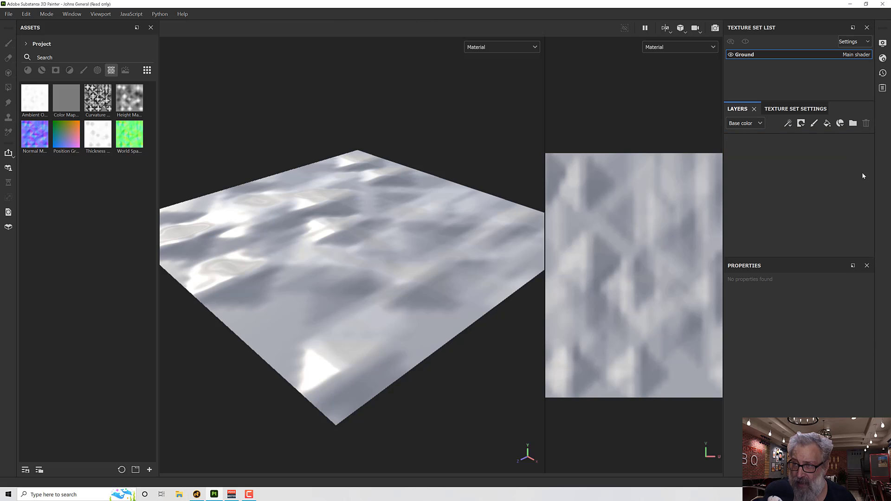
{"action": "left_click", "coordinate": [827, 124]}
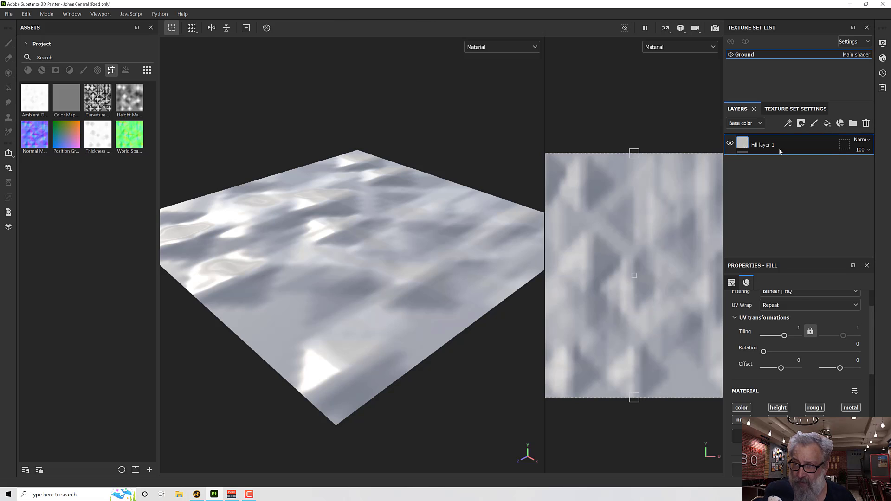
{"action": "left_click", "coordinate": [742, 408]}
{"action": "left_click", "coordinate": [815, 407]}
{"action": "left_click", "coordinate": [851, 408]}
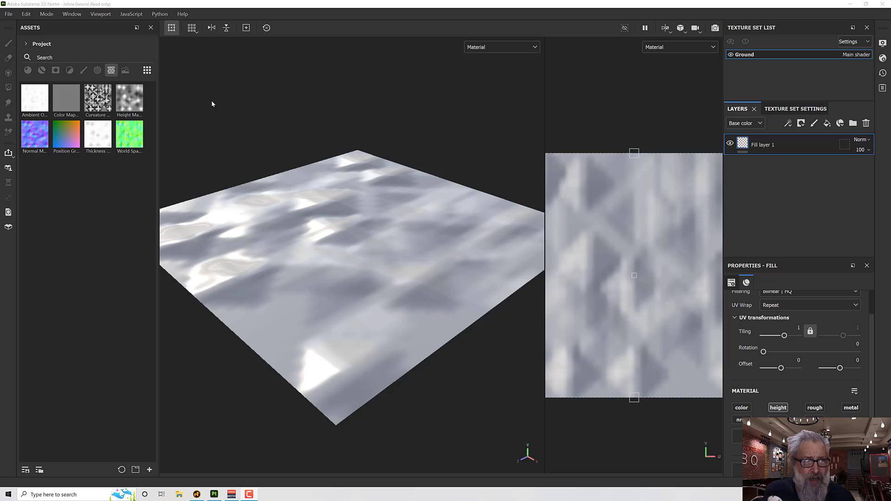
{"action": "left_click", "coordinate": [29, 44]}
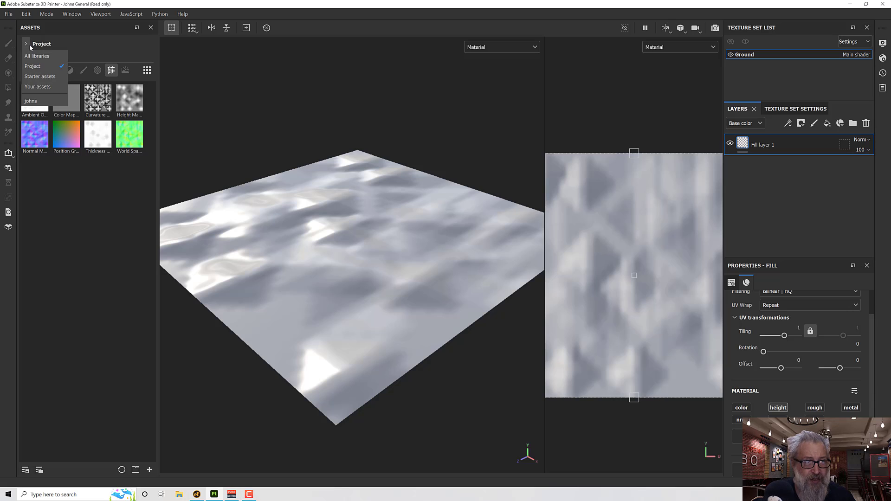
{"action": "left_click", "coordinate": [33, 56]}
{"action": "left_click", "coordinate": [26, 45]}
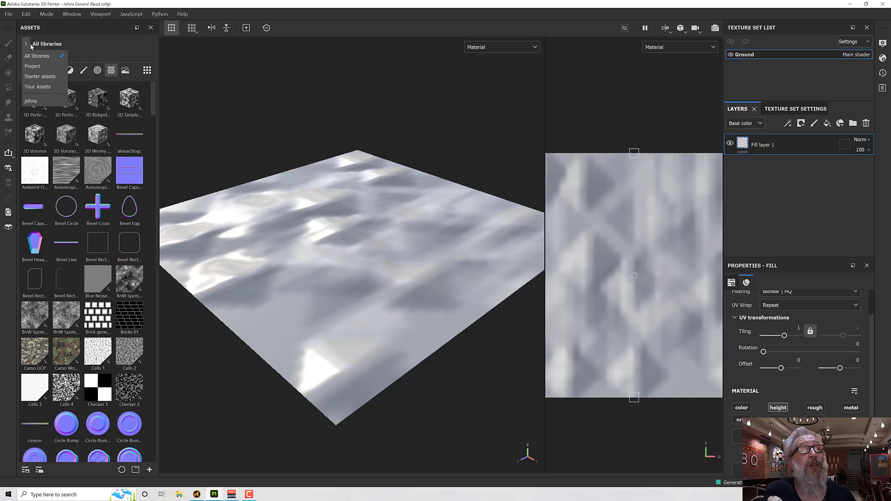
{"action": "left_click", "coordinate": [32, 66]}
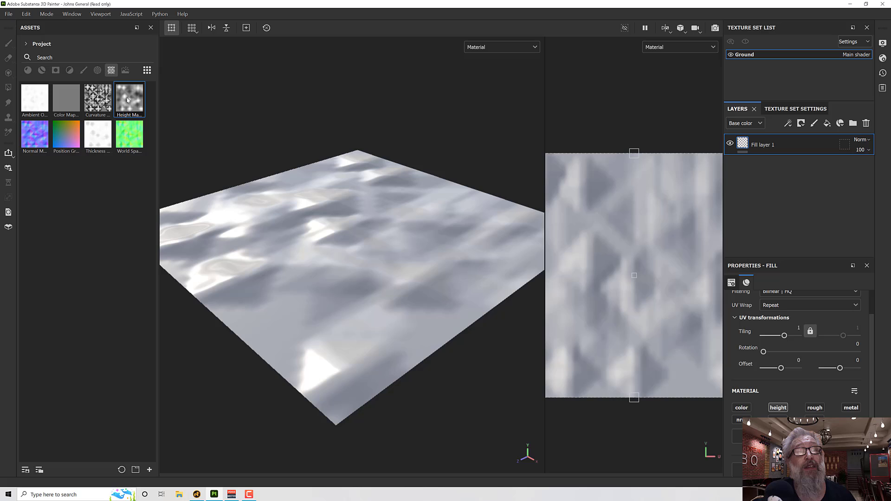
Assign the baked Height Map from Mesh Ground in the project assets to the fill layer's height channel.
{"action": "left_click_drag", "start_coordinate": [128, 100], "coordinate": [679, 365]}
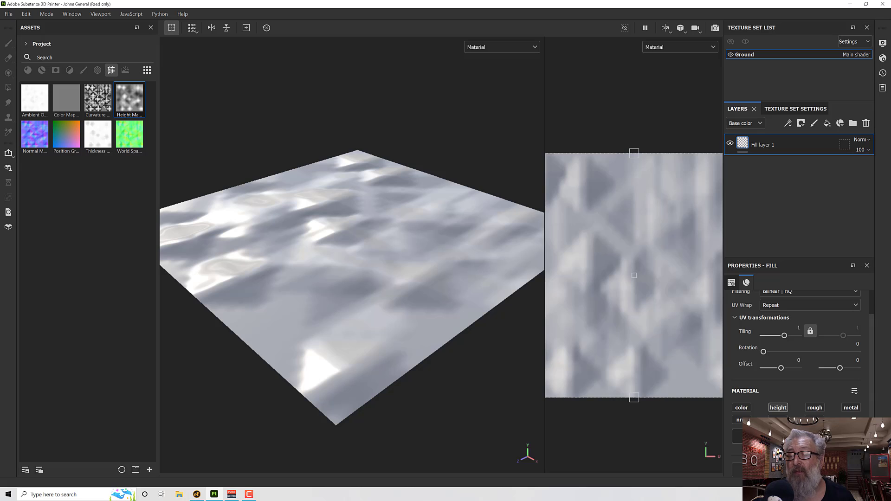
{"action": "scroll", "coordinate": [635, 275], "scroll_direction": "down", "scroll_amount": 2}
{"action": "scroll", "coordinate": [634, 275], "scroll_direction": "up", "scroll_amount": 2}
{"action": "scroll", "coordinate": [797, 362], "scroll_direction": "down", "scroll_amount": 3}
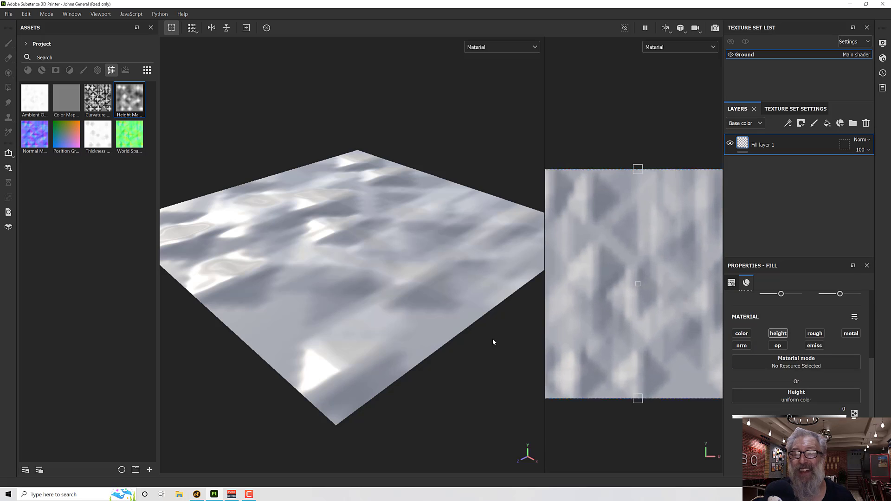
{"action": "left_click_drag", "start_coordinate": [140, 114], "coordinate": [784, 400]}
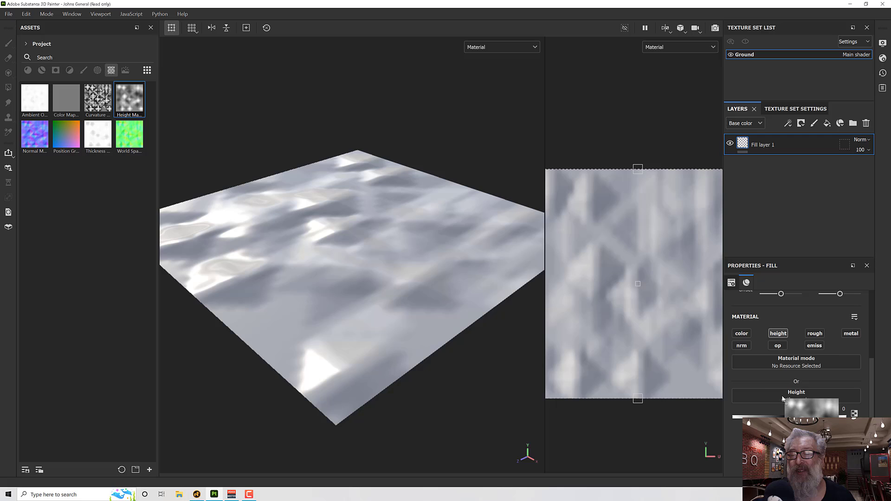
{"action": "left_click_drag", "start_coordinate": [466, 364], "coordinate": [423, 342], "text": "alt"}
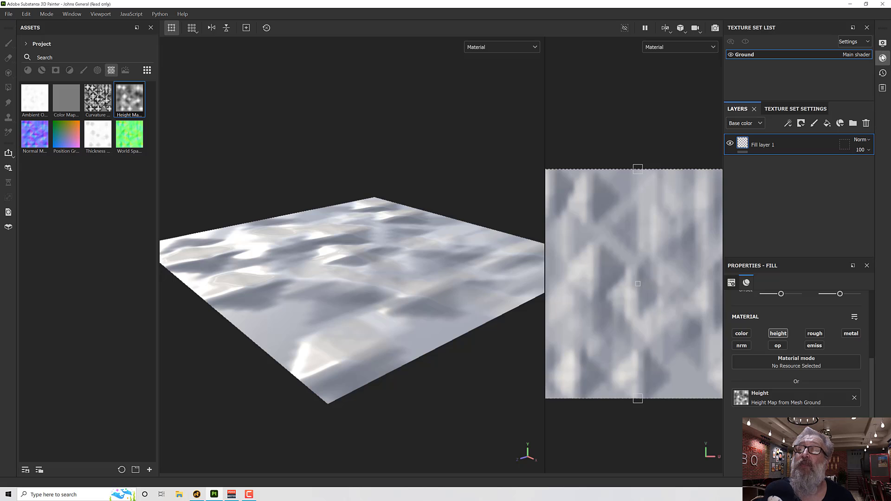
Set the displacement scale of the main shader to 0.1 in the shader settings.
{"action": "left_click", "coordinate": [882, 57]}
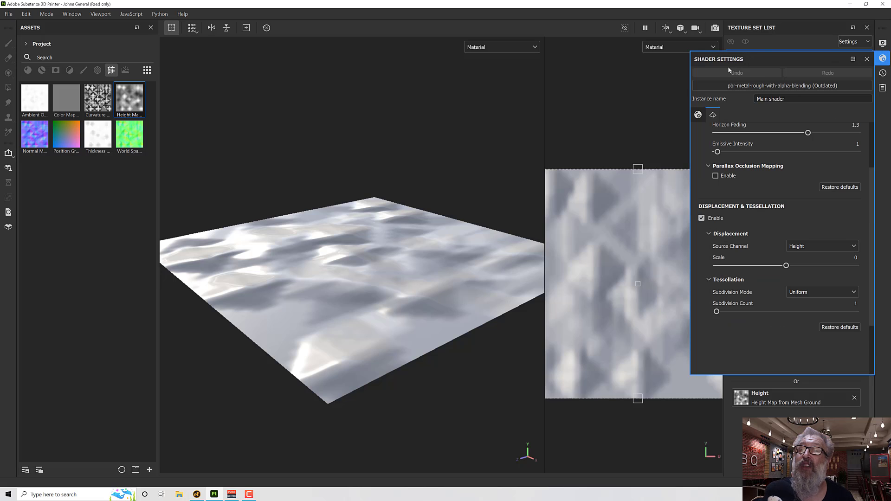
{"action": "left_click", "coordinate": [714, 116]}
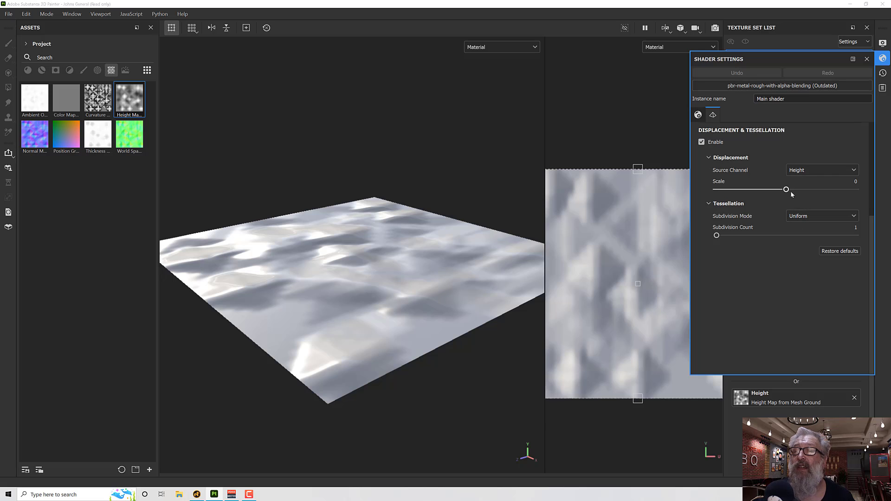
{"action": "left_click_drag", "start_coordinate": [786, 190], "coordinate": [797, 190]}
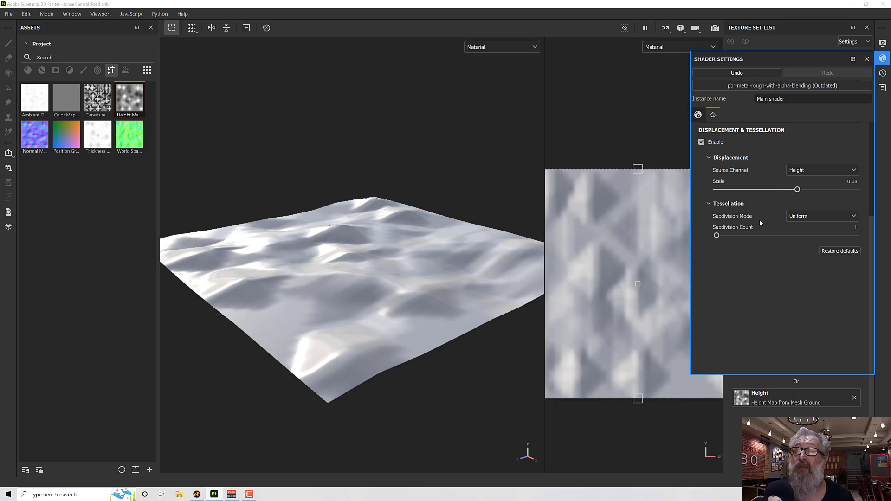
{"action": "left_click", "coordinate": [852, 181]}
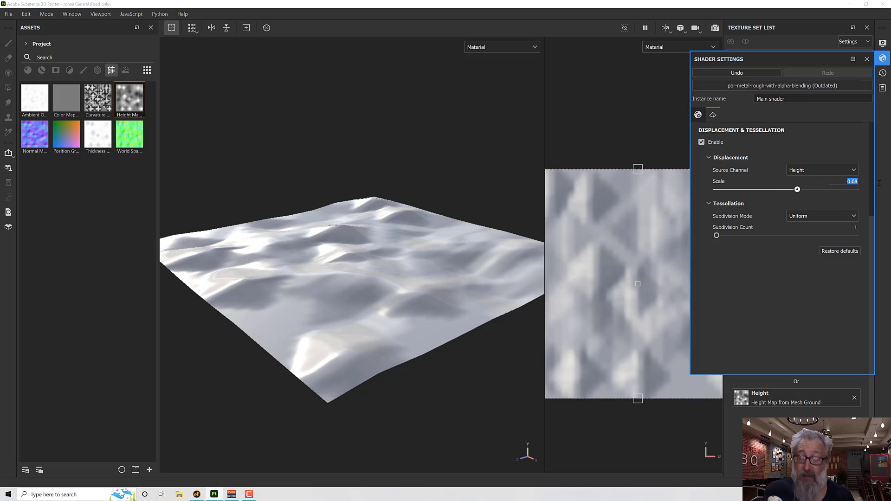
{"action": "type", "text": "0.1"}
{"action": "key", "text": "Return"}
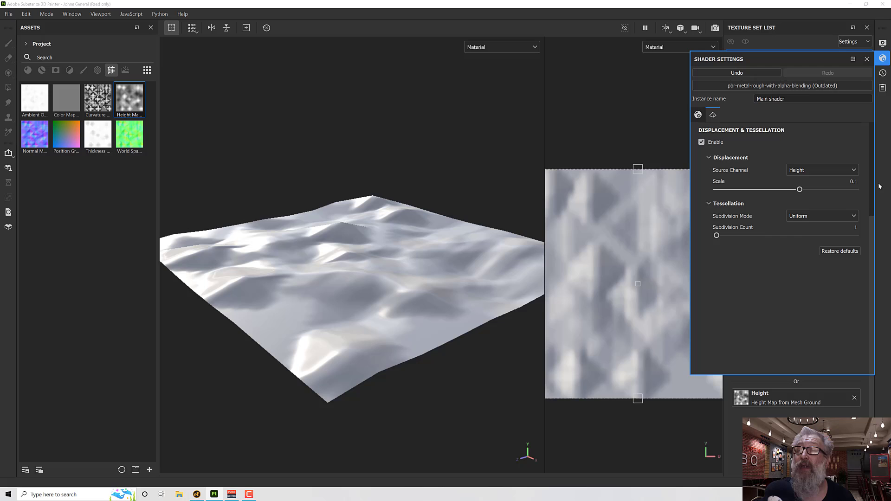
{"action": "left_click_drag", "start_coordinate": [454, 259], "coordinate": [441, 252], "text": "alt"}
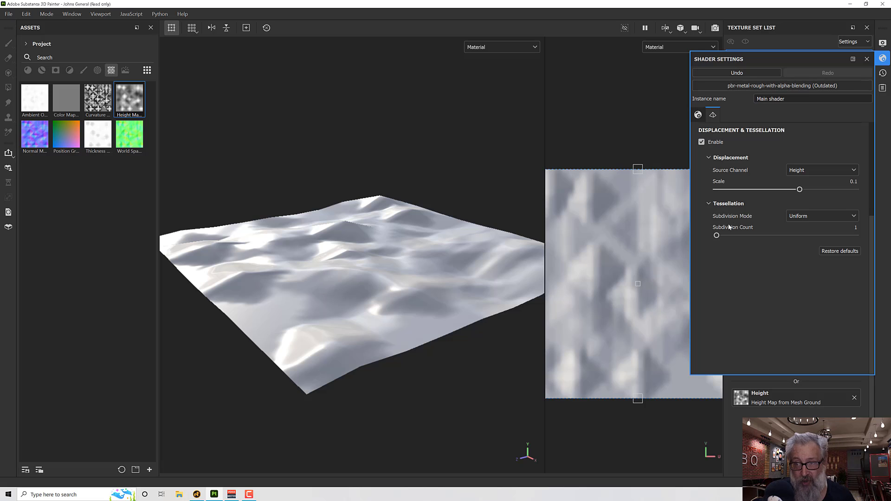
Set the tessellation Subdivision Count to 10 and inspect the displaced terrain up close.
{"action": "left_click_drag", "start_coordinate": [717, 235], "coordinate": [758, 236]}
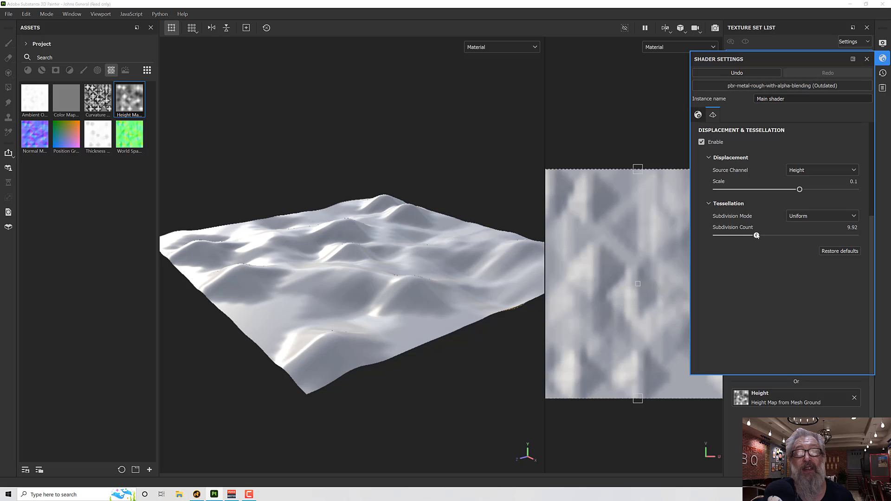
{"action": "left_click", "coordinate": [866, 227]}
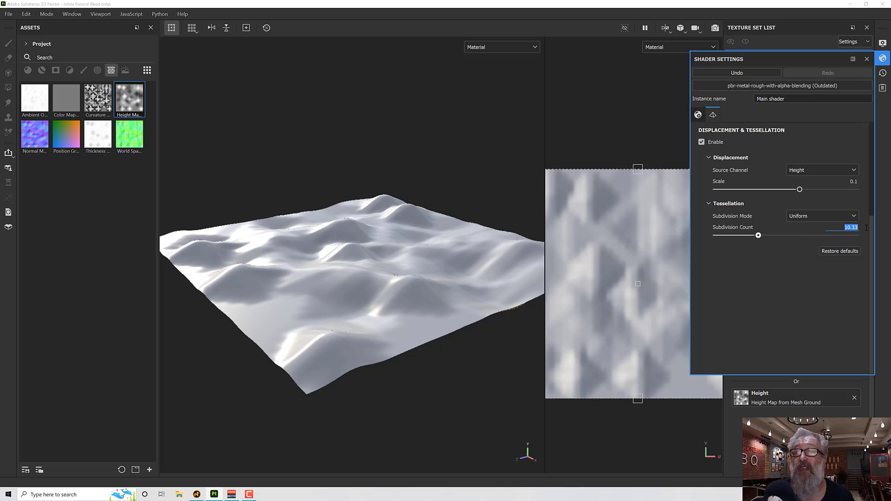
{"action": "type", "text": "10"}
{"action": "key", "text": "Return"}
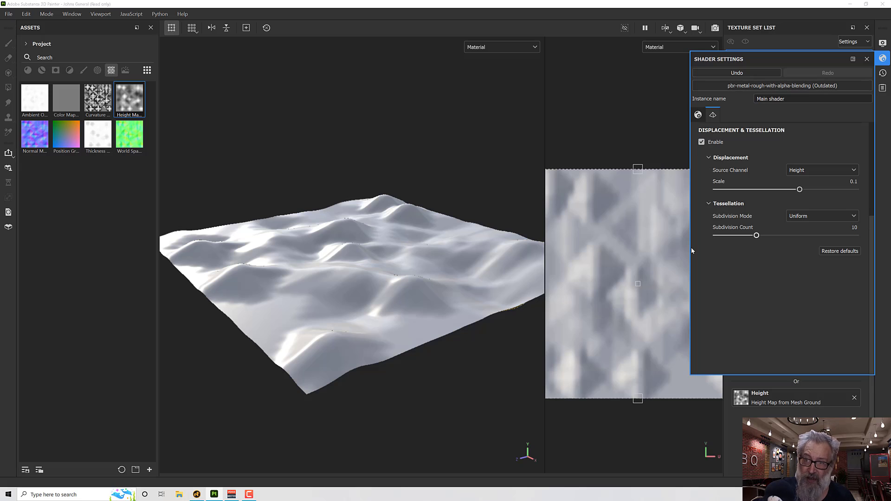
{"action": "left_click_drag", "start_coordinate": [385, 315], "coordinate": [394, 268], "text": "alt"}
{"action": "scroll", "coordinate": [395, 269], "scroll_direction": "up", "scroll_amount": 3}
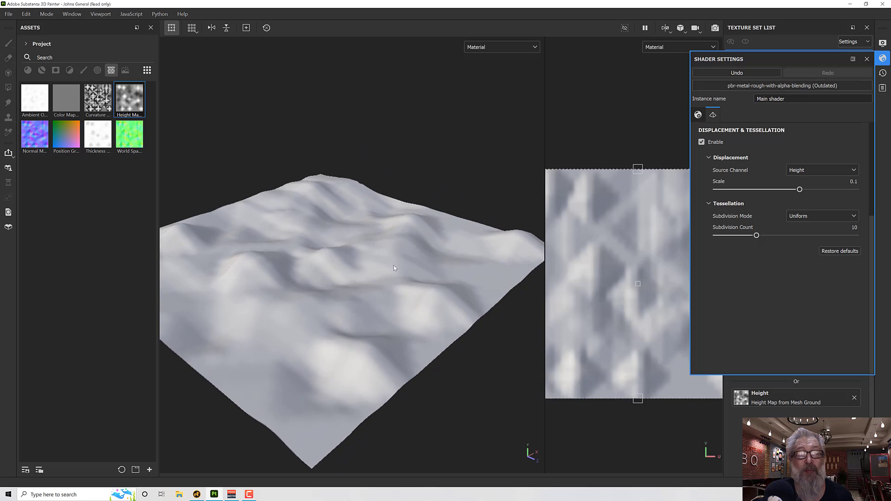
Switch to Modo and hide the LoPlane mesh to view the sculpted high-poly terrain on its own.
{"action": "left_click", "coordinate": [197, 494]}
{"action": "left_click_drag", "start_coordinate": [348, 328], "coordinate": [642, 302], "text": "alt"}
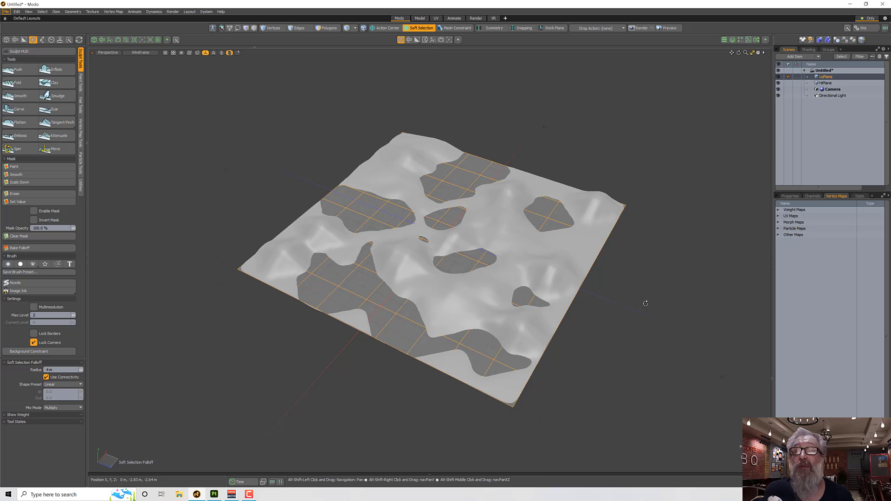
{"action": "left_click", "coordinate": [779, 77]}
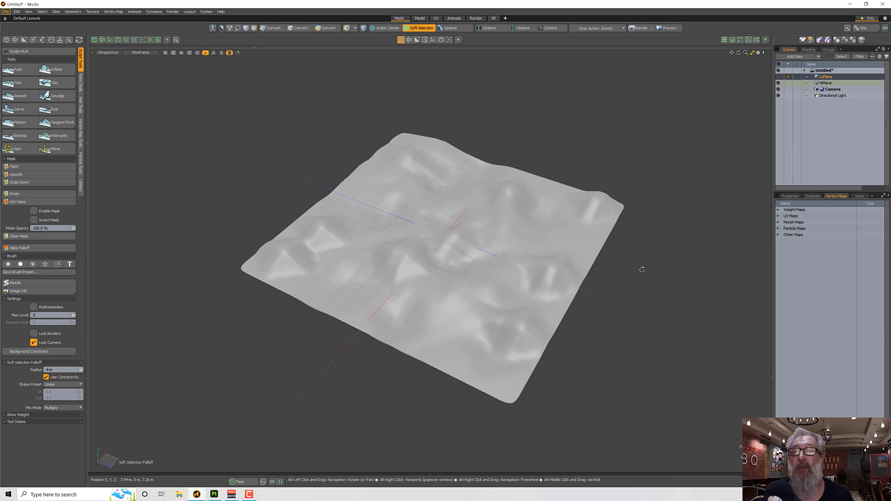
{"action": "scroll", "coordinate": [637, 251], "scroll_direction": "up", "scroll_amount": 3}
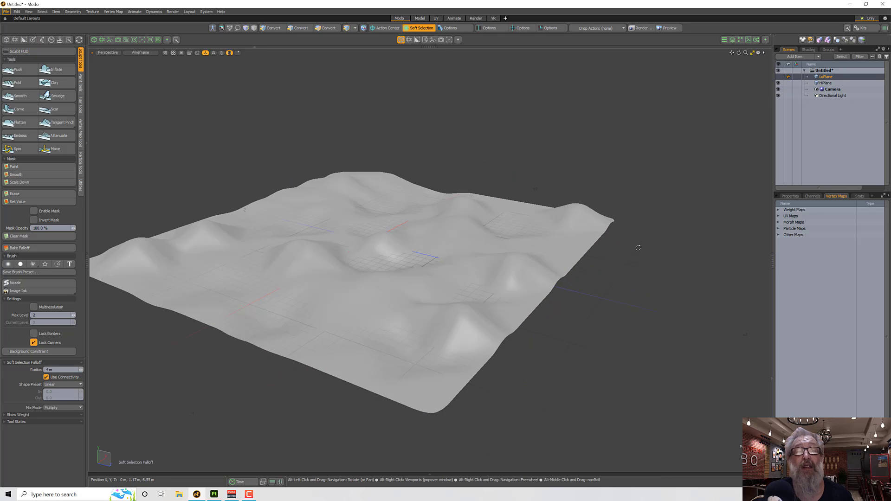
Set the perspective viewport's RayGL option to Full.
{"action": "left_click", "coordinate": [138, 54]}
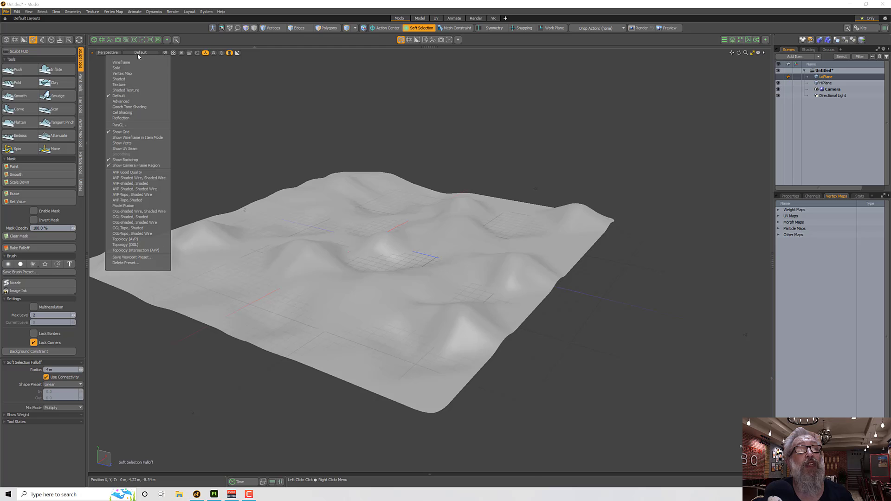
{"action": "left_click", "coordinate": [135, 125]}
{"action": "left_click", "coordinate": [141, 122]}
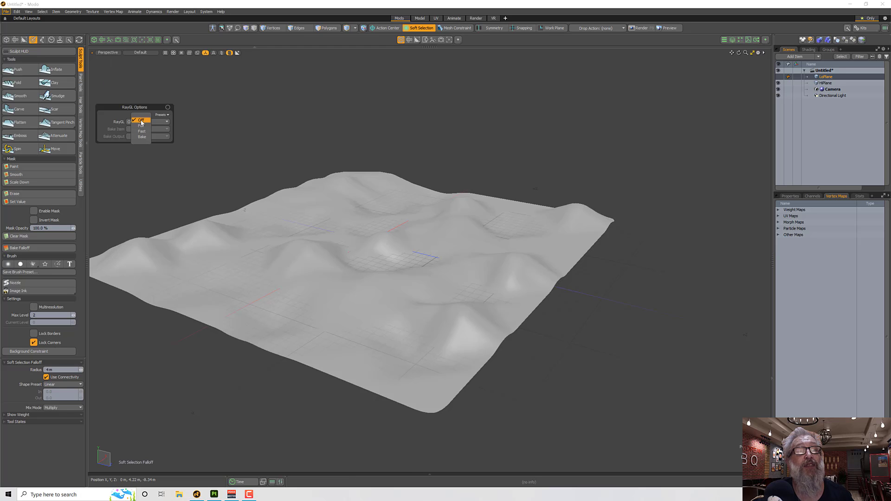
{"action": "left_click", "coordinate": [142, 126]}
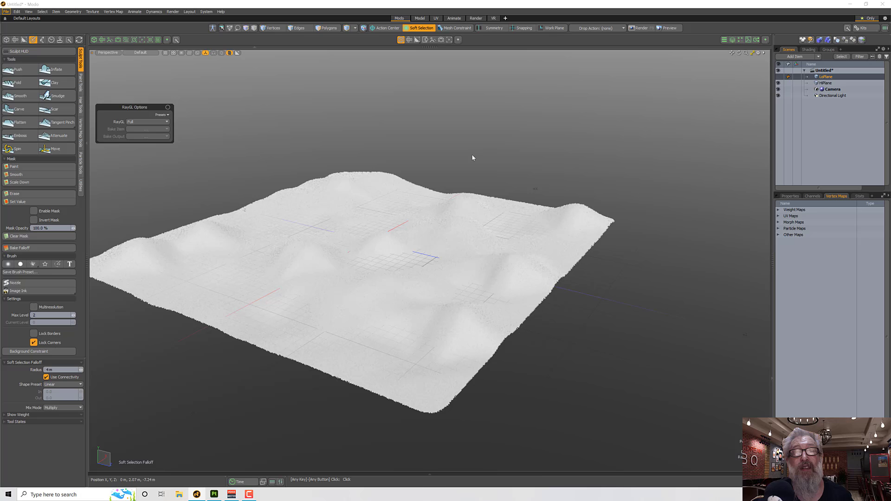
{"action": "key", "text": "alt"}
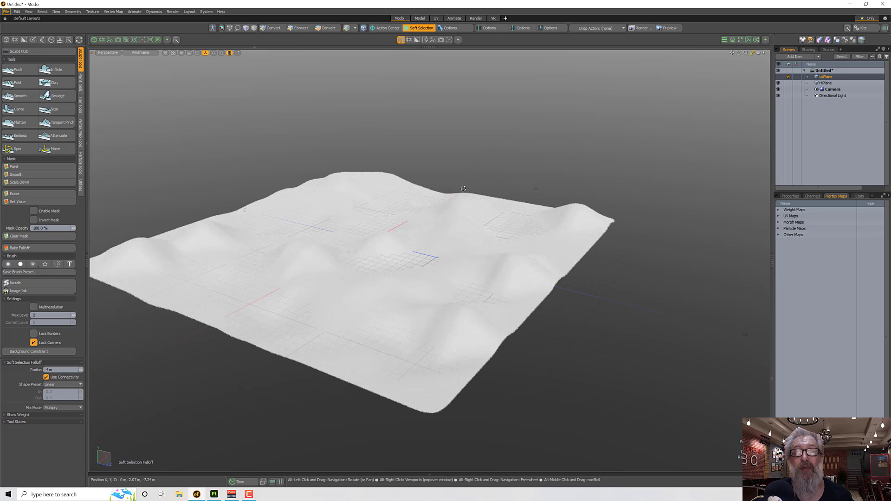
Set the perspective viewport's RayGL option to Fast.
{"action": "left_click", "coordinate": [141, 52]}
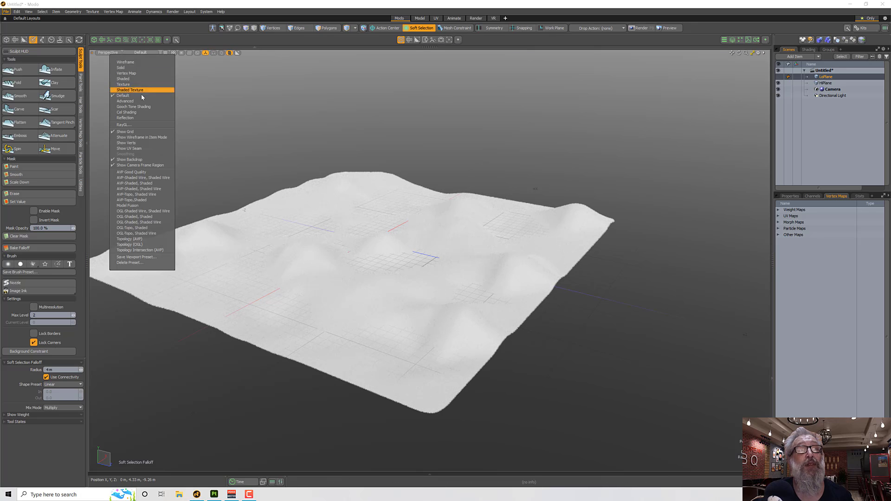
{"action": "left_click", "coordinate": [139, 125]}
{"action": "left_click", "coordinate": [149, 122]}
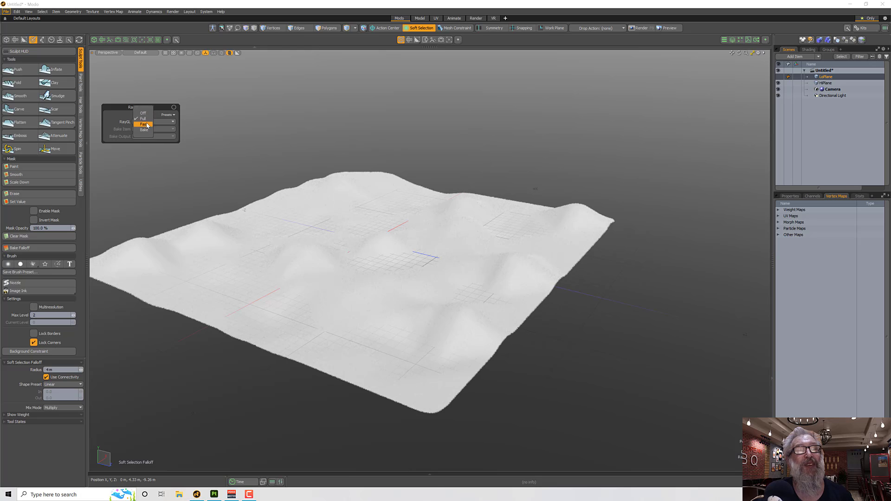
{"action": "left_click", "coordinate": [143, 124]}
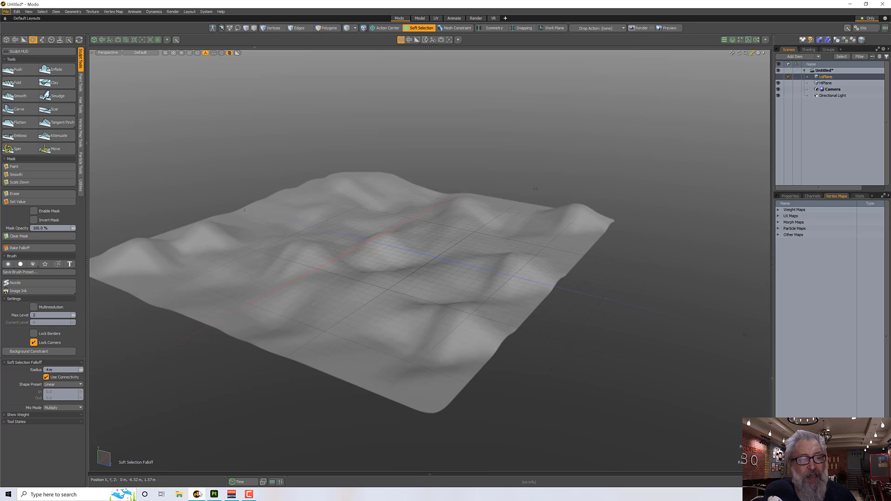
Return to Substance 3D Painter, display the Height mesh map in the viewports and examine its light and dark areas.
{"action": "left_click", "coordinate": [214, 495]}
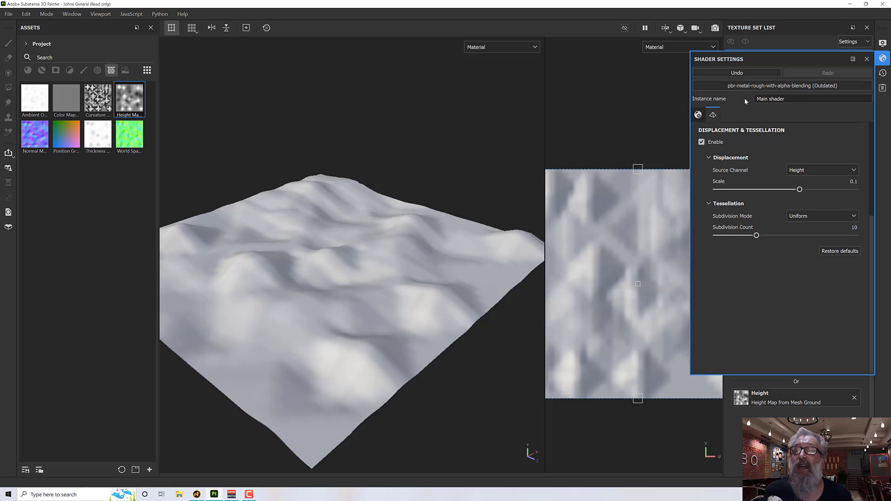
{"action": "left_click", "coordinate": [498, 47]}
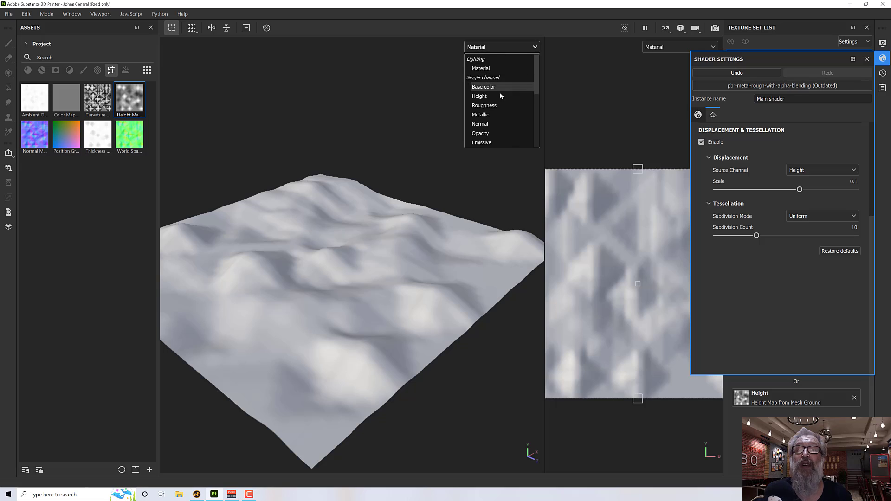
{"action": "scroll", "coordinate": [499, 98], "scroll_direction": "down", "scroll_amount": 3}
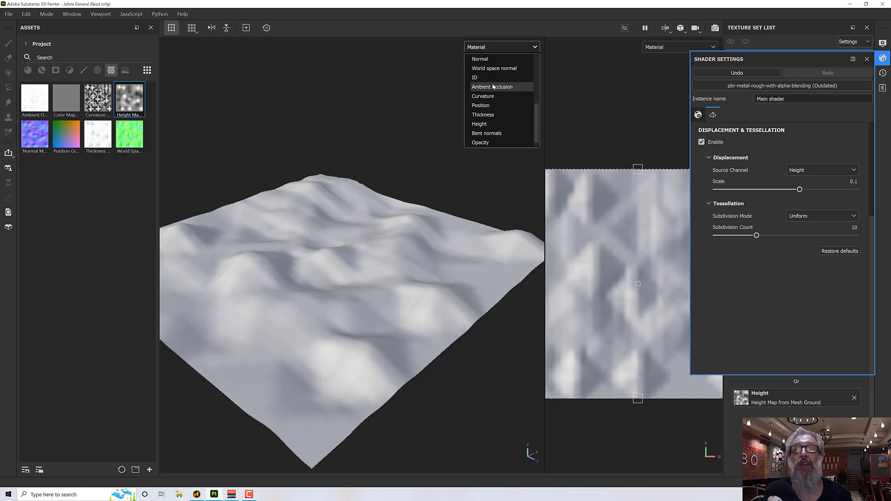
{"action": "left_click", "coordinate": [480, 124]}
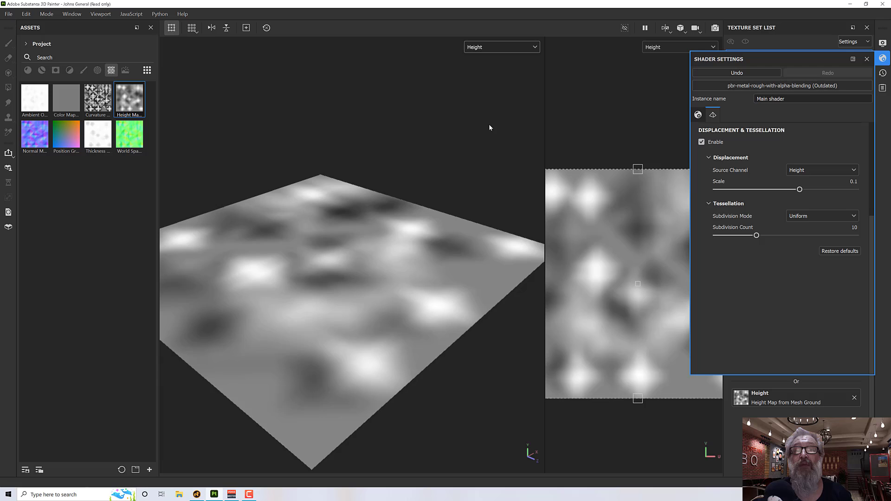
{"action": "scroll", "coordinate": [415, 212], "scroll_direction": "up", "scroll_amount": 4}
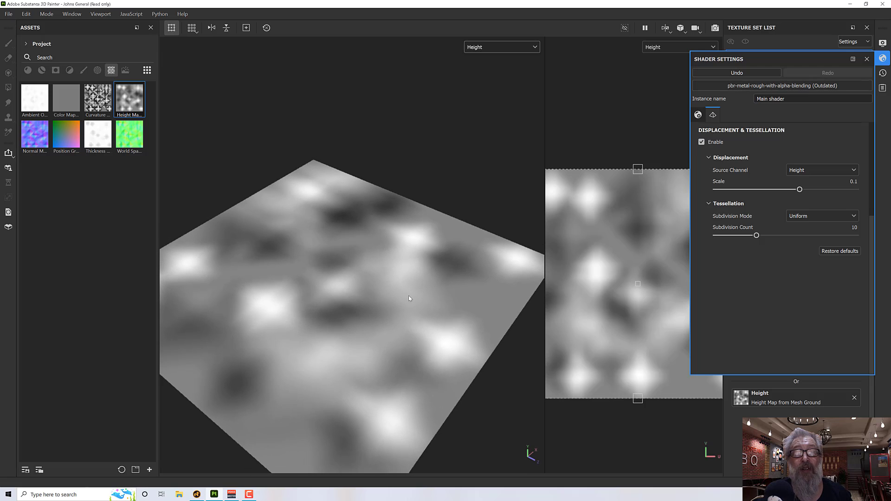
{"action": "scroll", "coordinate": [407, 303], "scroll_direction": "up", "scroll_amount": 1}
{"action": "scroll", "coordinate": [407, 303], "scroll_direction": "down", "scroll_amount": 2}
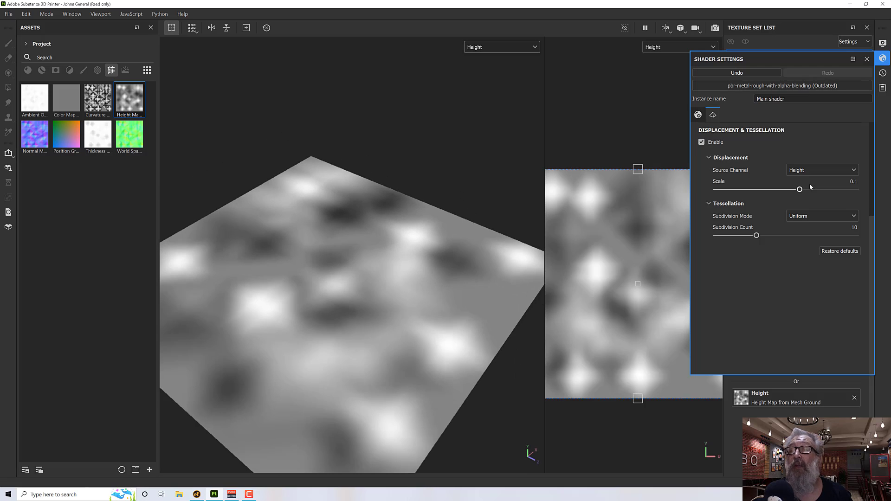
Close the shader settings, open mesh map baking for the Ground texture set and select only the Normal and Height maps.
{"action": "left_click", "coordinate": [867, 59]}
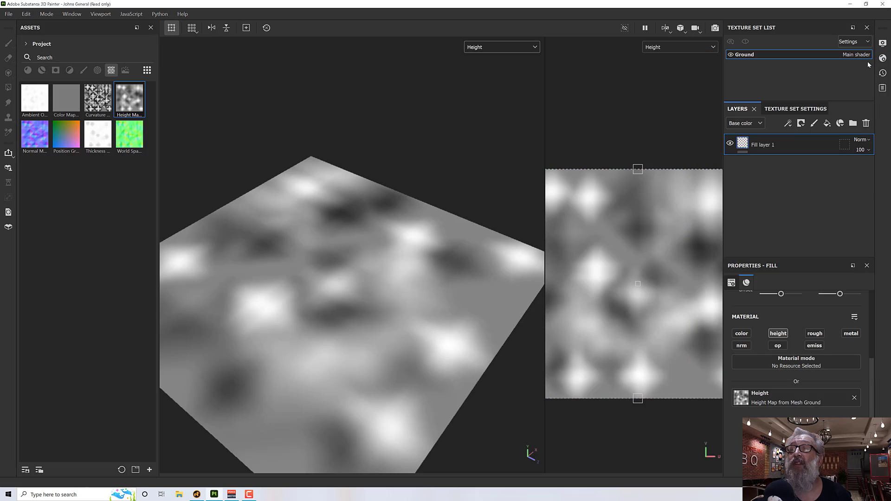
{"action": "left_click", "coordinate": [786, 110]}
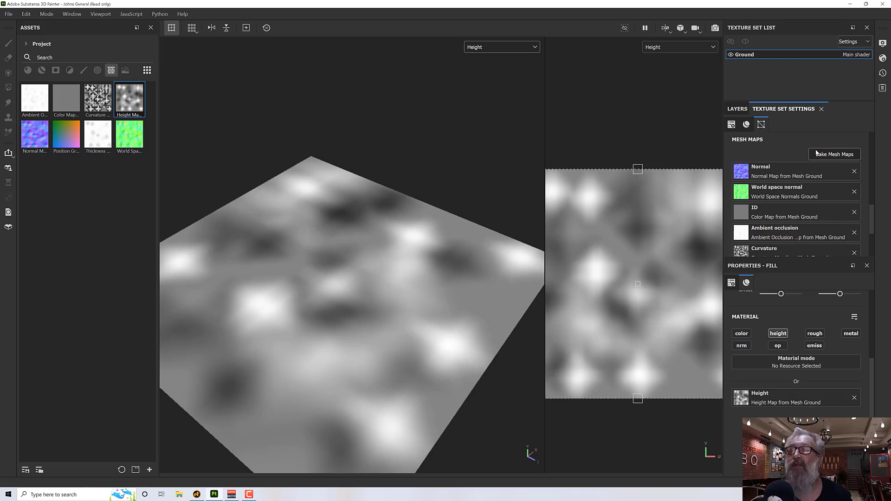
{"action": "left_click", "coordinate": [835, 154]}
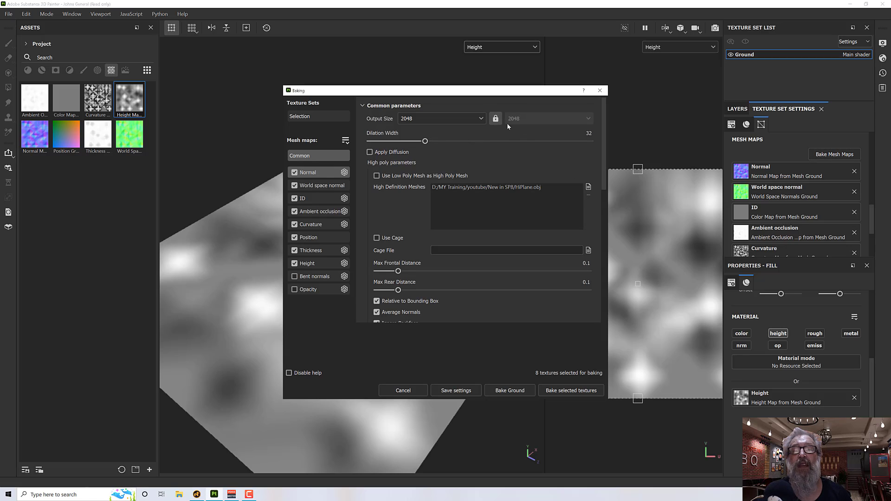
{"action": "left_click", "coordinate": [345, 140]}
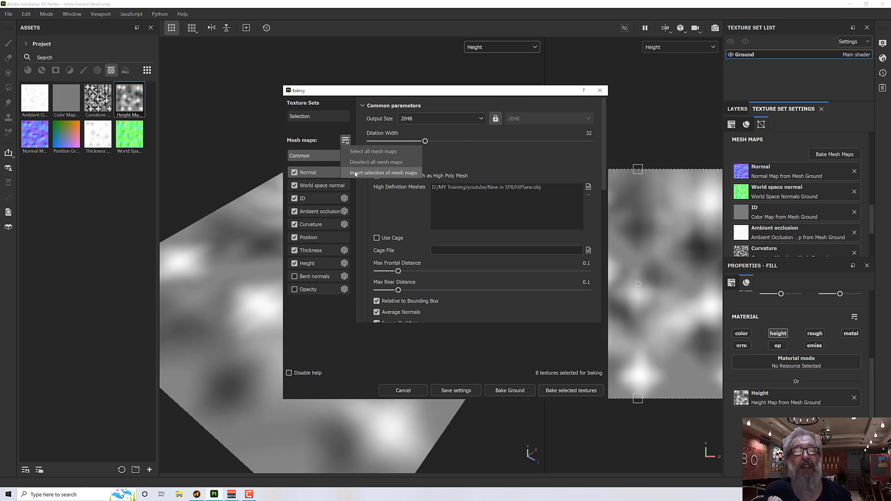
{"action": "left_click", "coordinate": [357, 163]}
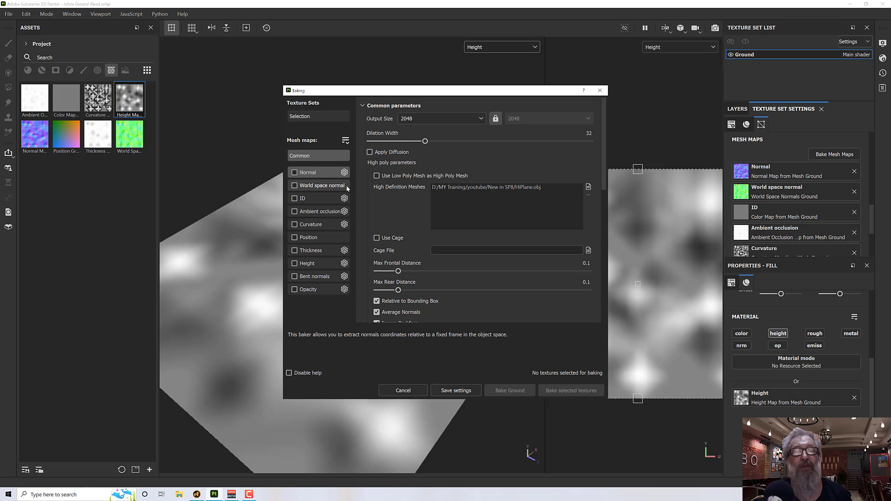
{"action": "left_click", "coordinate": [307, 263]}
{"action": "left_click", "coordinate": [295, 264]}
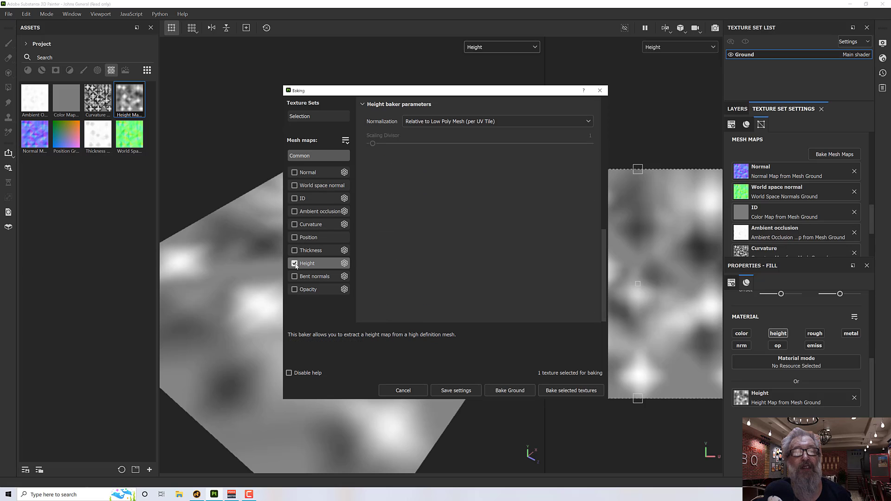
{"action": "left_click", "coordinate": [295, 172]}
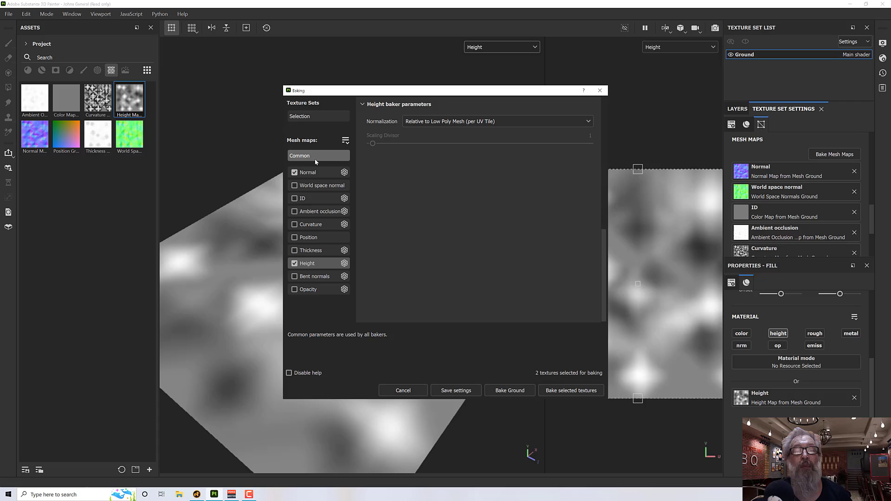
Set the common Max Frontal Distance and Max Rear Distance to 0.073 and bake the selected textures.
{"action": "left_click", "coordinate": [319, 155]}
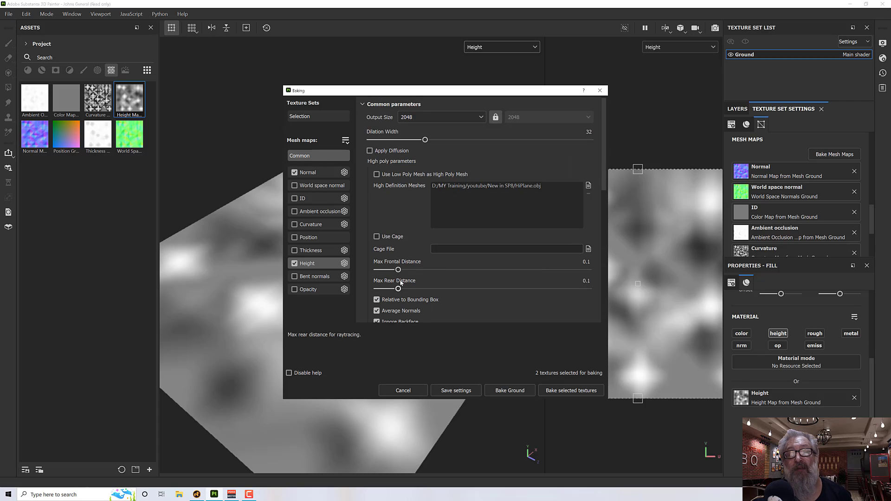
{"action": "left_click_drag", "start_coordinate": [398, 271], "coordinate": [393, 289]}
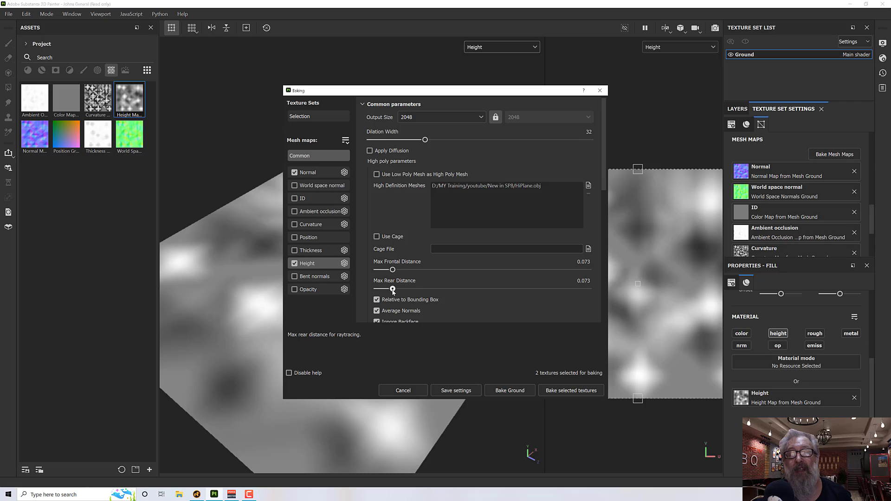
{"action": "left_click", "coordinate": [569, 394]}
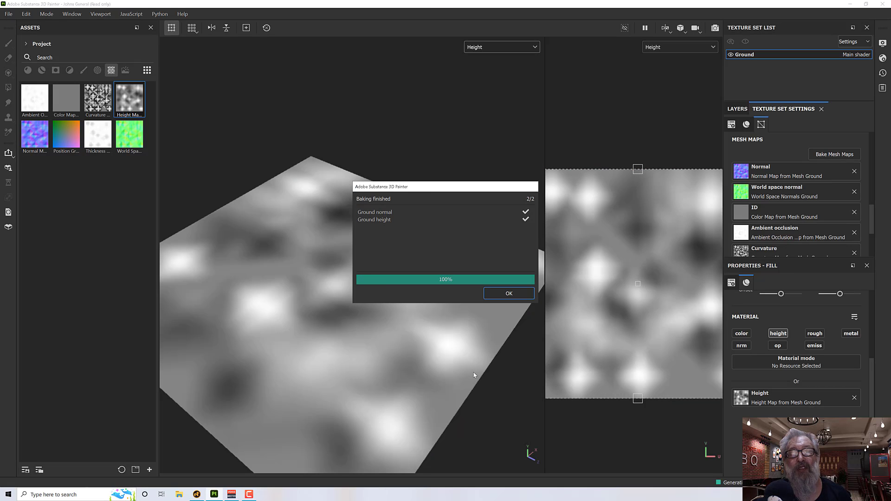
{"action": "left_click", "coordinate": [498, 295]}
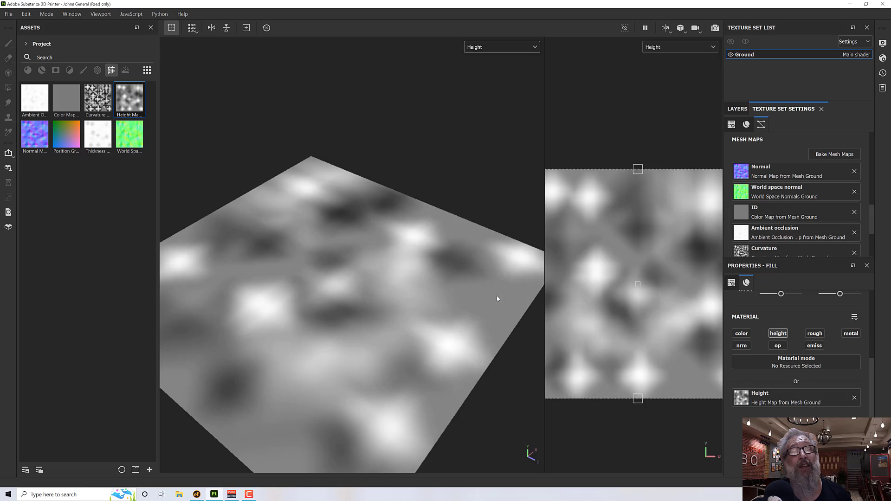
Display the Material view in the viewports and inspect the displaced terrain.
{"action": "left_click_drag", "start_coordinate": [488, 207], "coordinate": [488, 55], "text": "alt"}
{"action": "left_click", "coordinate": [489, 51]}
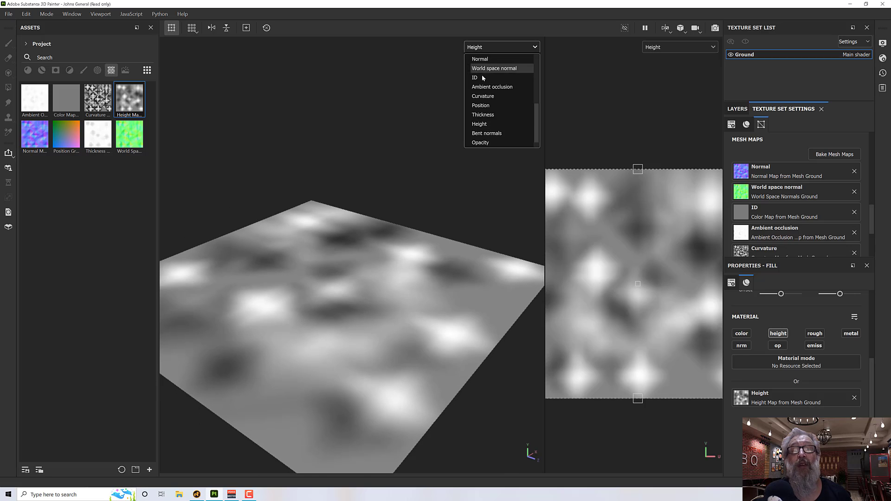
{"action": "scroll", "coordinate": [491, 85], "scroll_direction": "up", "scroll_amount": 5}
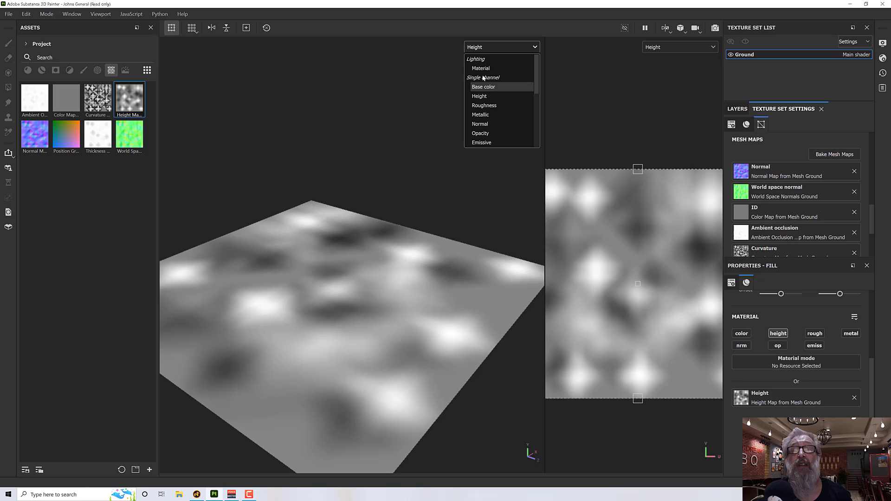
{"action": "left_click", "coordinate": [480, 68]}
{"action": "mouse_move", "coordinate": [450, 199]}
{"action": "left_mouse_down", "text": "alt"}
{"action": "mouse_move", "coordinate": [468, 191]}
{"action": "mouse_move", "coordinate": [514, 210]}
{"action": "mouse_move", "coordinate": [467, 274]}
{"action": "mouse_move", "coordinate": [446, 221]}
{"action": "mouse_move", "coordinate": [457, 206]}
{"action": "mouse_move", "coordinate": [436, 268]}
{"action": "mouse_move", "coordinate": [446, 235]}
{"action": "mouse_move", "coordinate": [445, 245]}
{"action": "left_mouse_up", "text": "alt"}
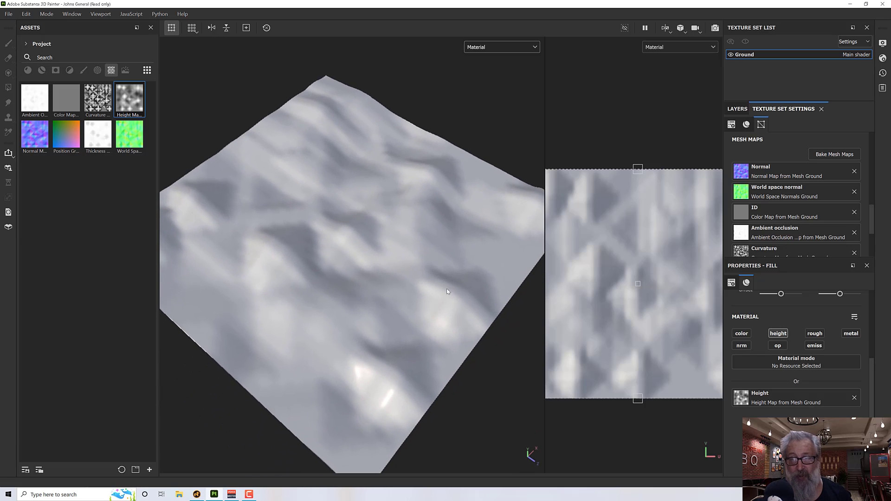
Display the rebaked Height mesh map and examine its light and dark areas from several angles.
{"action": "left_click", "coordinate": [497, 47]}
{"action": "scroll", "coordinate": [492, 123], "scroll_direction": "down", "scroll_amount": 2}
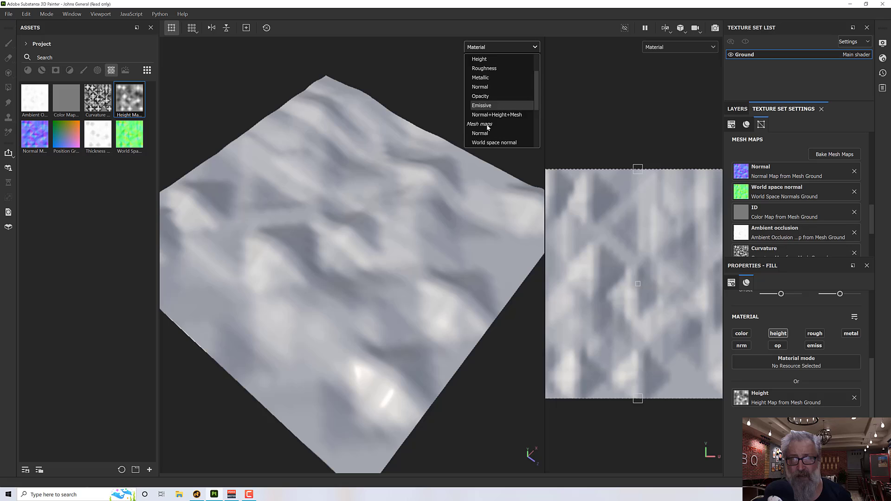
{"action": "scroll", "coordinate": [488, 127], "scroll_direction": "down", "scroll_amount": 3}
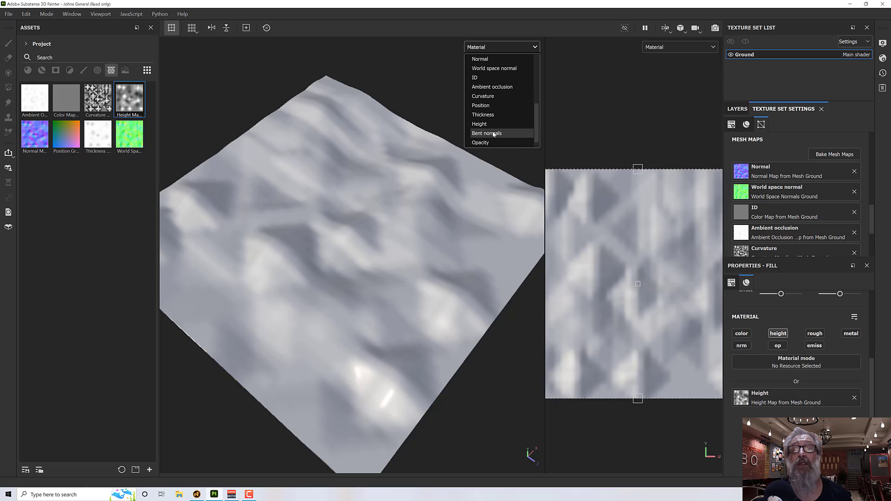
{"action": "scroll", "coordinate": [489, 132], "scroll_direction": "down", "scroll_amount": 1}
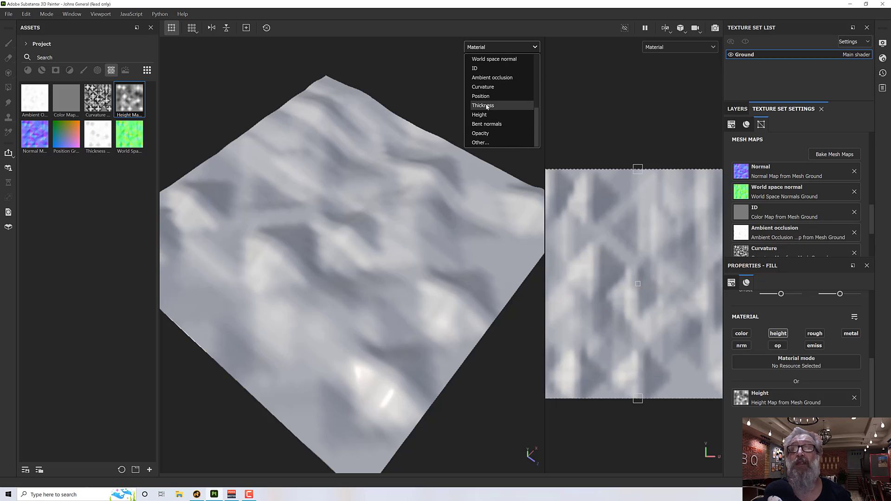
{"action": "scroll", "coordinate": [487, 109], "scroll_direction": "up", "scroll_amount": 4}
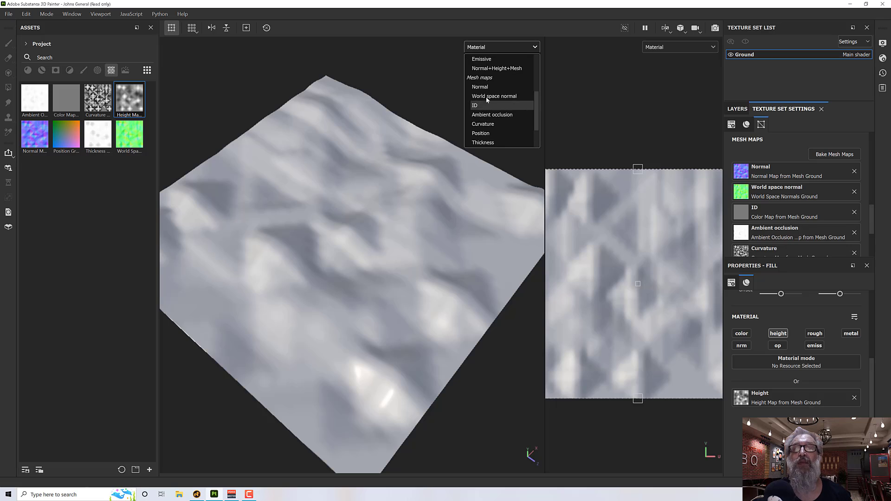
{"action": "scroll", "coordinate": [487, 120], "scroll_direction": "down", "scroll_amount": 2}
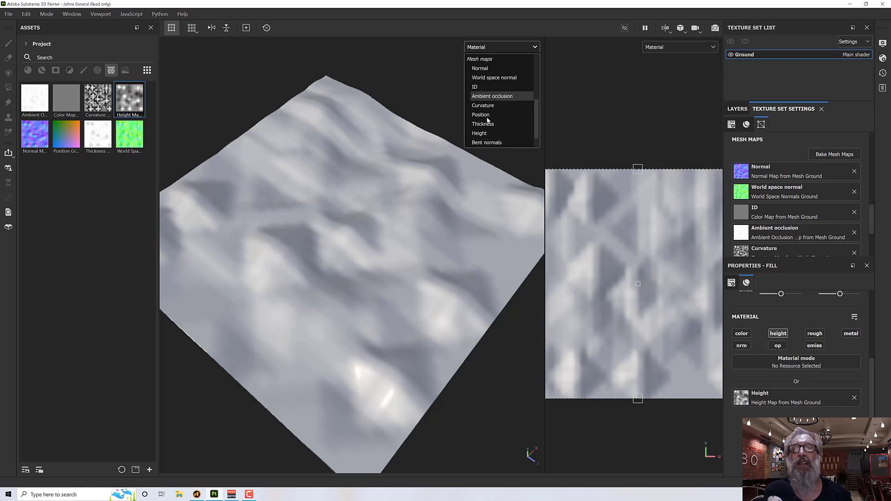
{"action": "left_click", "coordinate": [481, 133]}
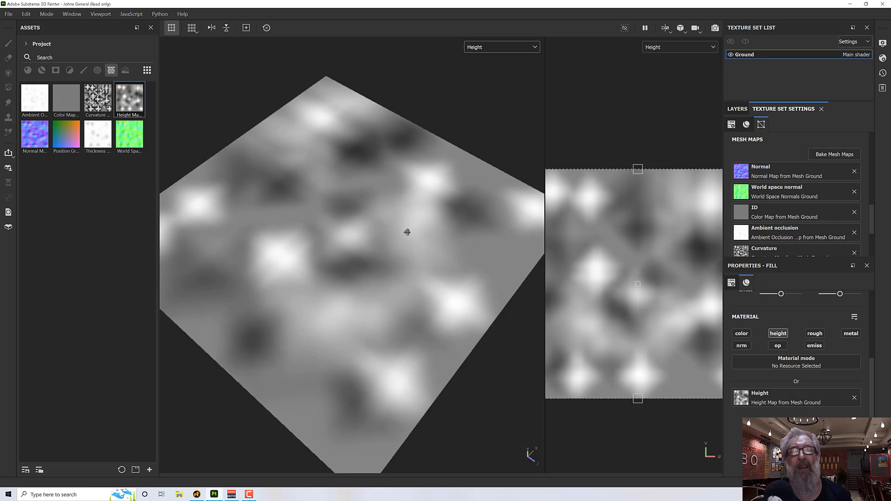
{"action": "left_click_drag", "start_coordinate": [407, 232], "coordinate": [405, 226], "text": "alt"}
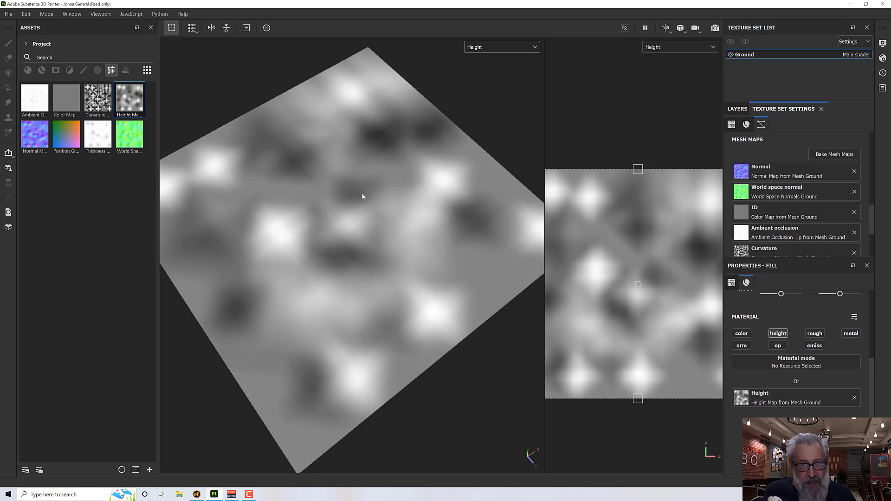
{"action": "left_click_drag", "start_coordinate": [363, 197], "coordinate": [383, 194], "text": "alt"}
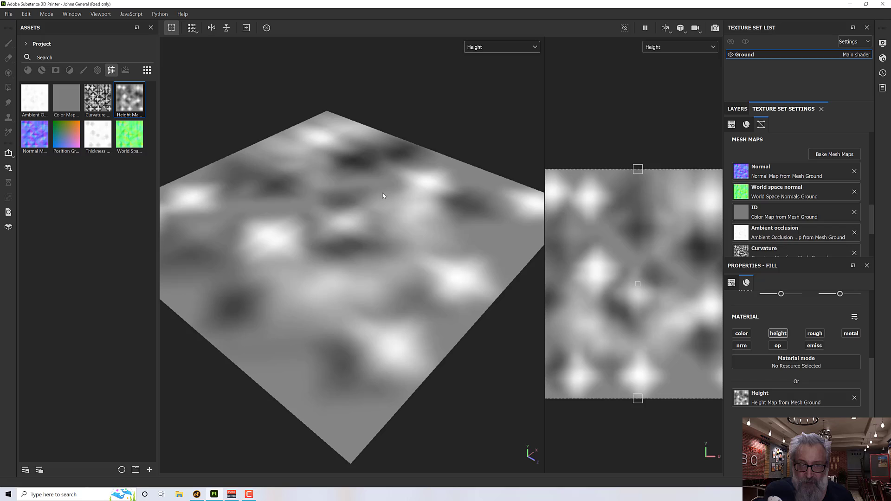
{"action": "left_click_drag", "start_coordinate": [377, 179], "coordinate": [401, 154], "text": "alt"}
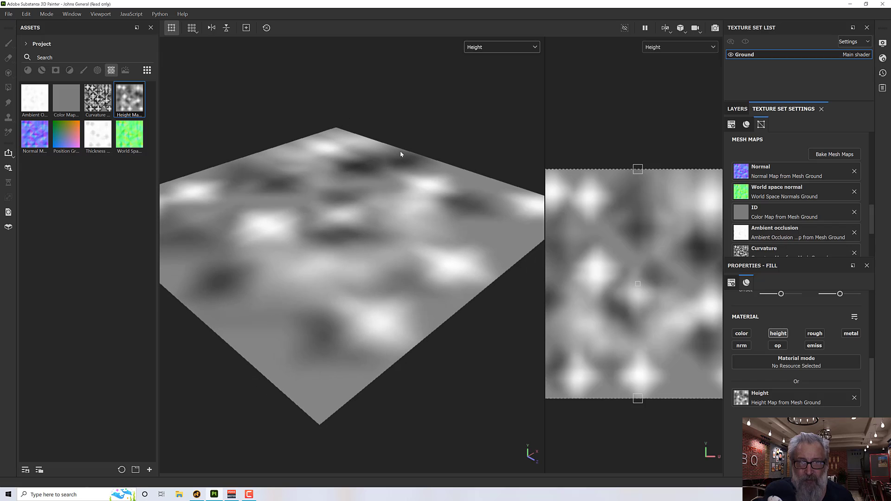
Switch the viewports from the Height map back to the Material view and check the terrain surface.
{"action": "left_click", "coordinate": [481, 49]}
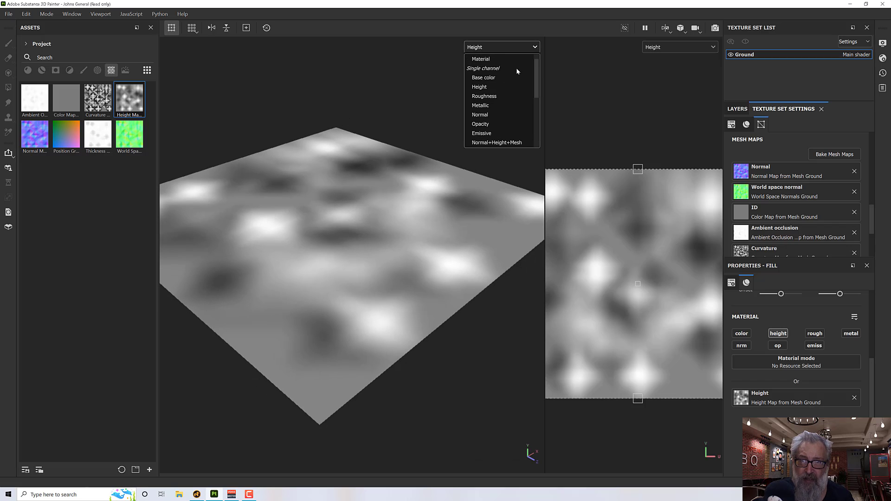
{"action": "left_click", "coordinate": [494, 61]}
{"action": "left_click_drag", "start_coordinate": [376, 276], "coordinate": [357, 269], "text": "alt"}
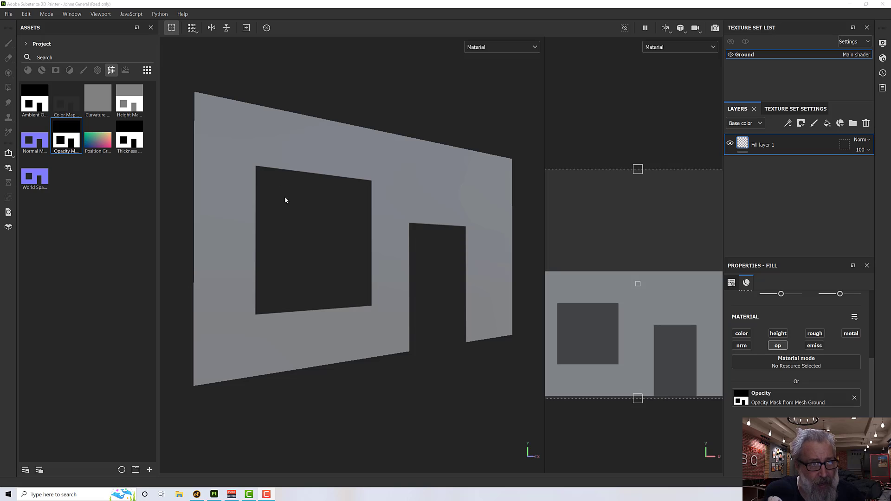
Switch to Modo and view the wall with window and door openings in the Modo layout.
{"action": "left_click", "coordinate": [197, 494]}
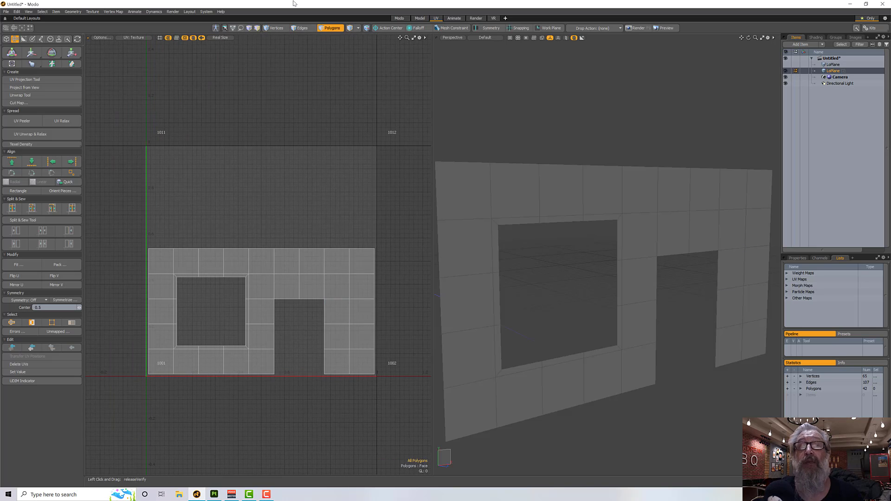
{"action": "left_click", "coordinate": [403, 20]}
{"action": "left_click_drag", "start_coordinate": [408, 167], "coordinate": [440, 171], "text": "alt"}
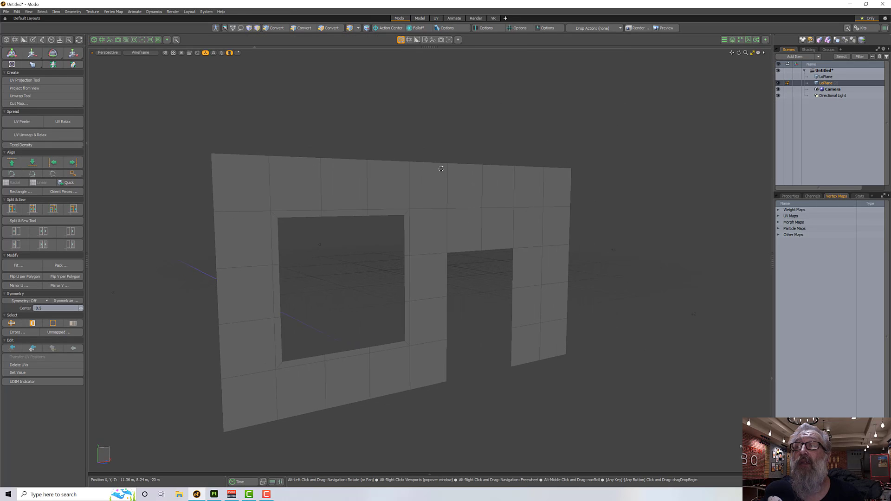
Show the solid low-poly wall plane on its own and select its surface in polygon mode.
{"action": "key", "text": "3"}
{"action": "left_click", "coordinate": [783, 78]}
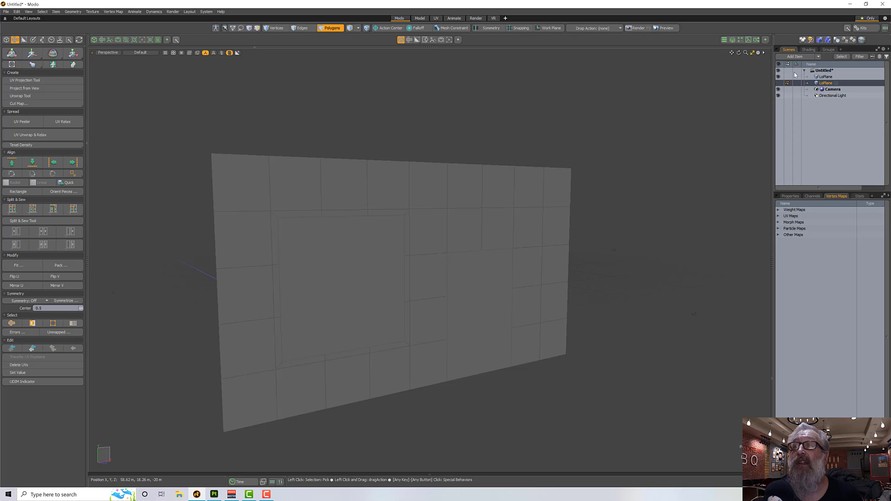
{"action": "left_click", "coordinate": [779, 84]}
{"action": "key", "text": "a"}
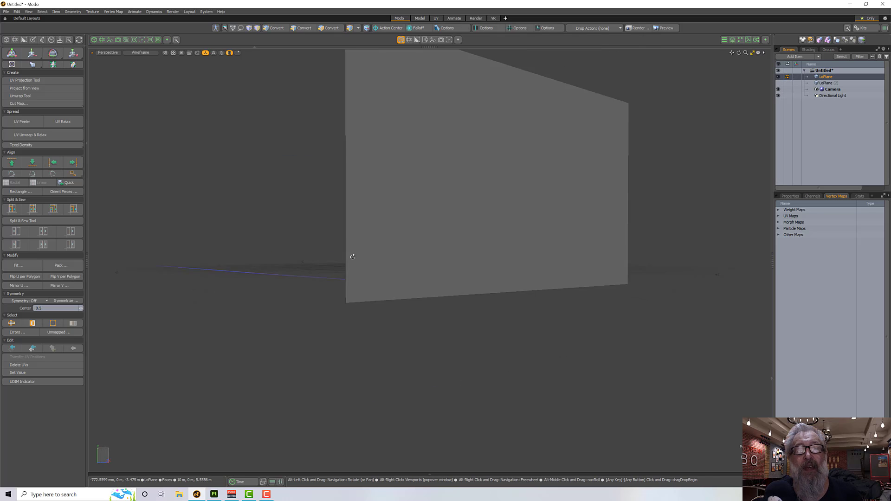
{"action": "double_click", "coordinate": [396, 257]}
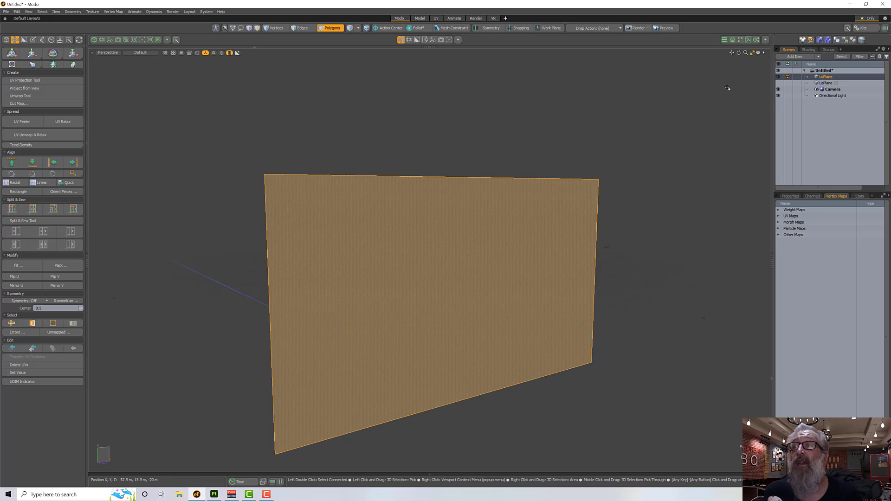
Hide the solid plane and show only the wall mesh with the window and door openings.
{"action": "left_click", "coordinate": [799, 84]}
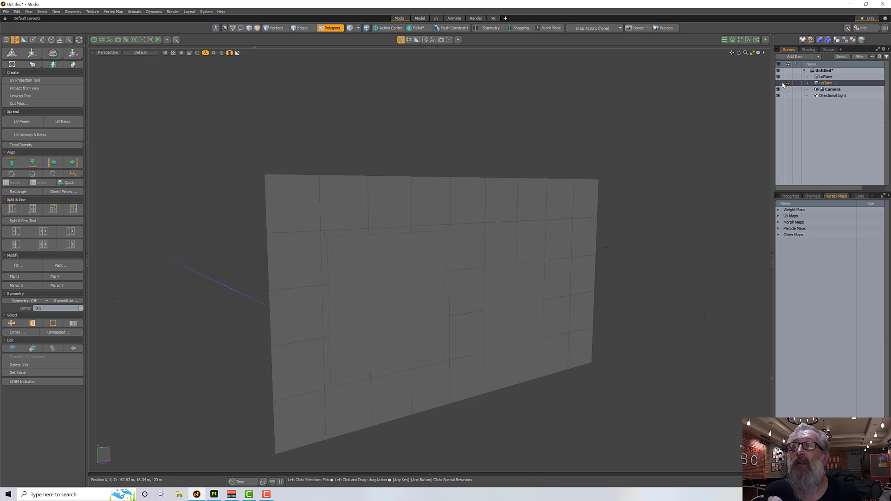
{"action": "left_click", "coordinate": [780, 83]}
{"action": "key", "text": "a"}
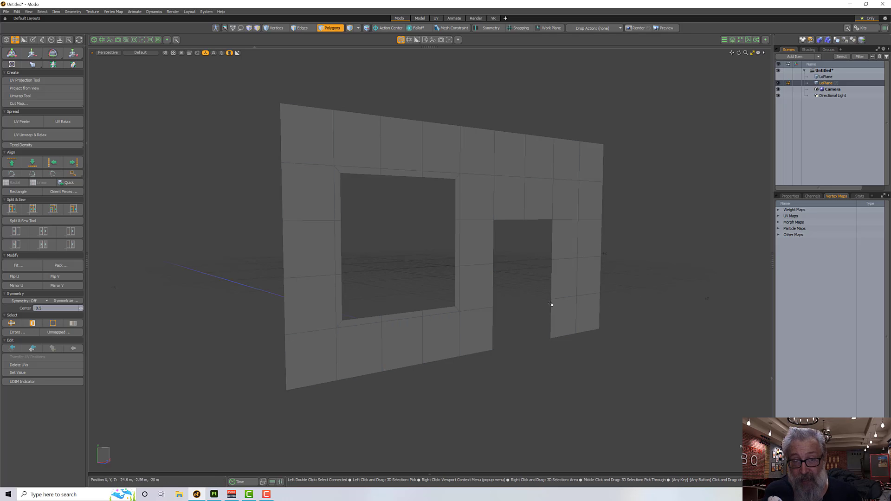
Switch to Substance 3D Painter and create a new project from LoWall.obj, discarding the changes to the current project.
{"action": "left_click", "coordinate": [214, 494]}
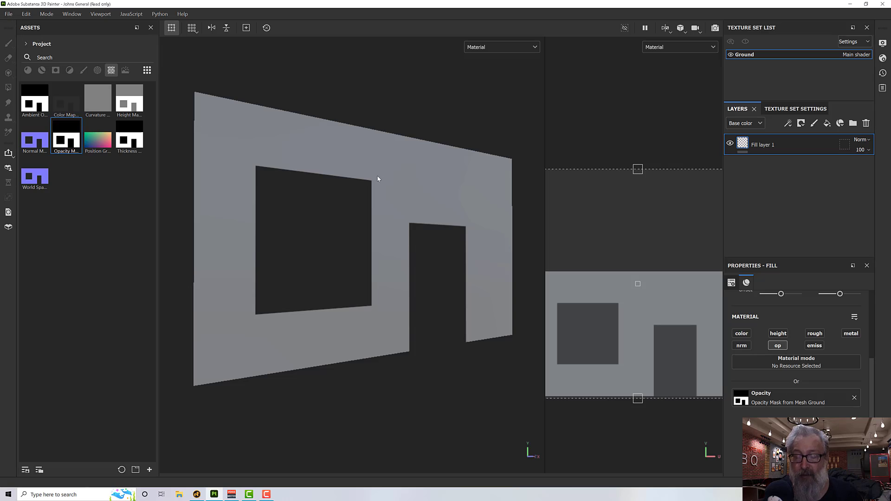
{"action": "left_click_drag", "start_coordinate": [378, 179], "coordinate": [384, 189], "text": "alt"}
{"action": "left_click", "coordinate": [9, 14]}
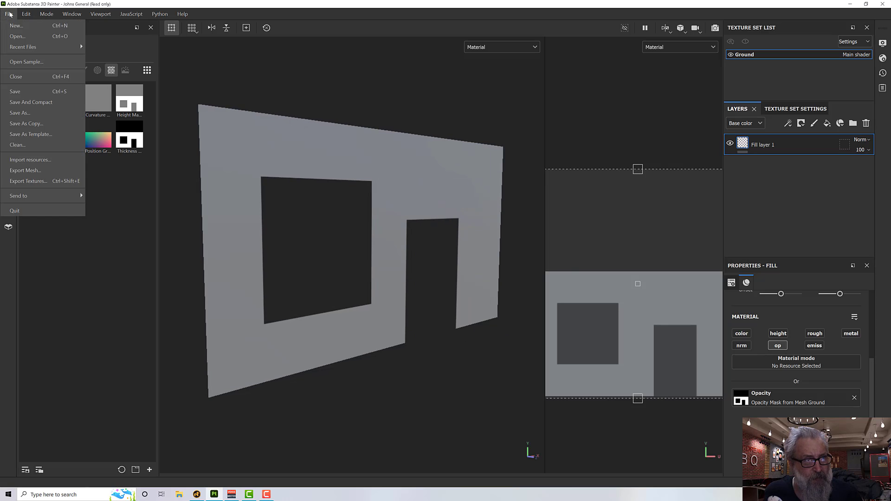
{"action": "left_click", "coordinate": [19, 26]}
{"action": "left_click", "coordinate": [538, 142]}
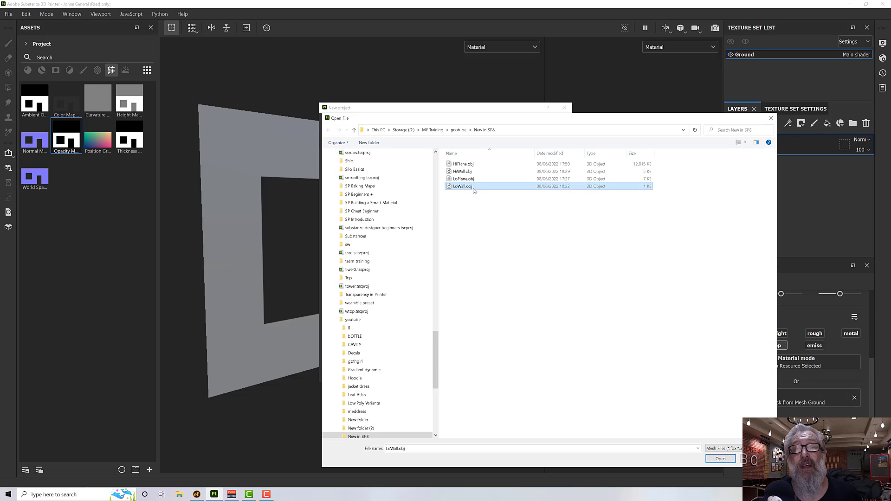
{"action": "double_click", "coordinate": [464, 187]}
{"action": "left_click", "coordinate": [487, 372]}
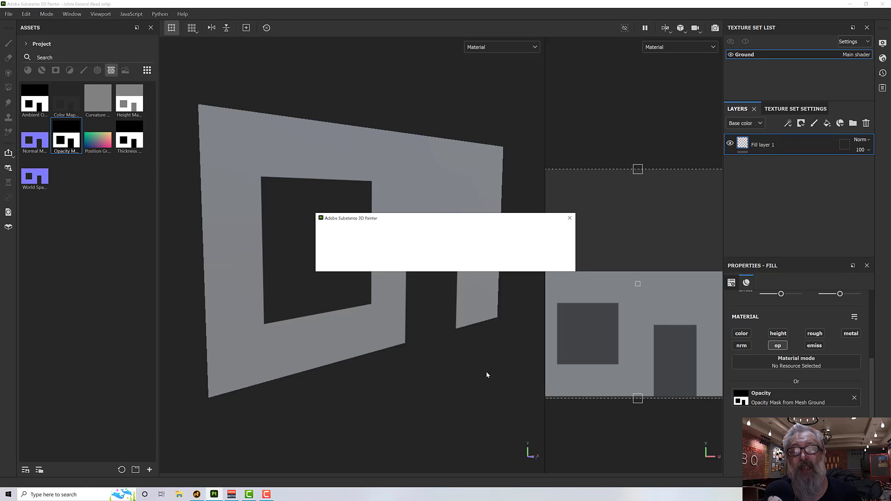
{"action": "left_click", "coordinate": [424, 262]}
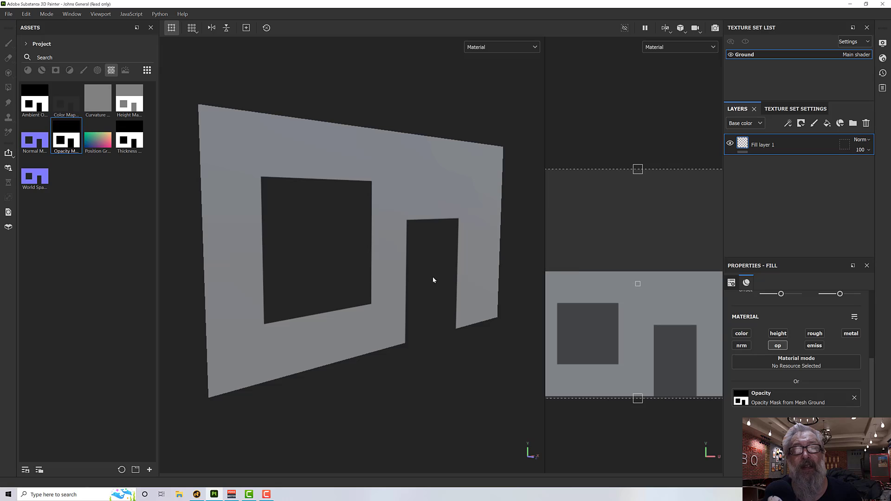
{"action": "mouse_move", "coordinate": [431, 276]}
{"action": "left_mouse_down", "text": "alt"}
{"action": "mouse_move", "coordinate": [486, 249]}
{"action": "mouse_move", "coordinate": [528, 241]}
{"action": "left_mouse_up", "text": "alt"}
{"action": "scroll", "coordinate": [441, 219], "scroll_direction": "down", "scroll_amount": 2}
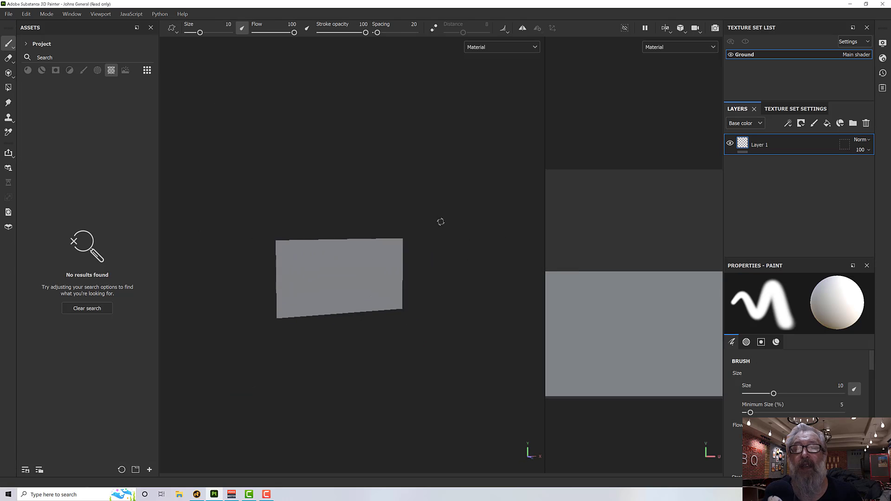
{"action": "scroll", "coordinate": [441, 221], "scroll_direction": "up", "scroll_amount": 2}
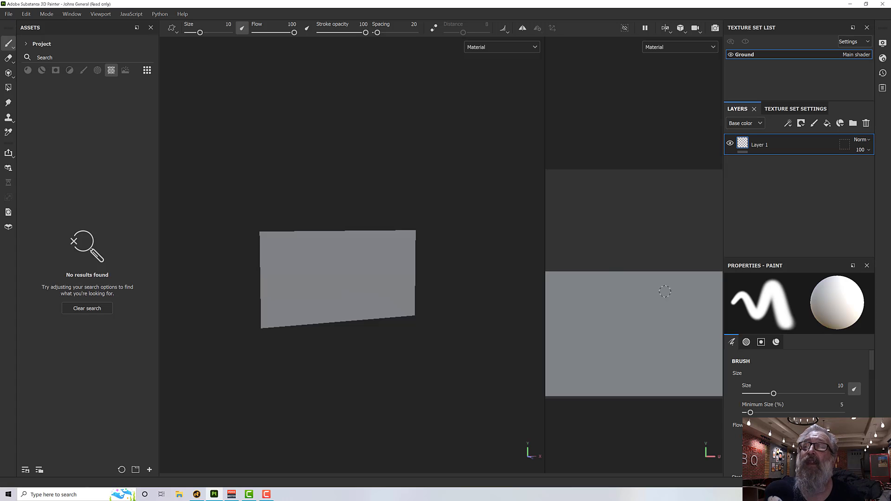
Bake all mesh maps except Bent normals for the Ground texture set without assigning a high-definition mesh.
{"action": "left_click", "coordinate": [793, 111]}
{"action": "left_click", "coordinate": [835, 156]}
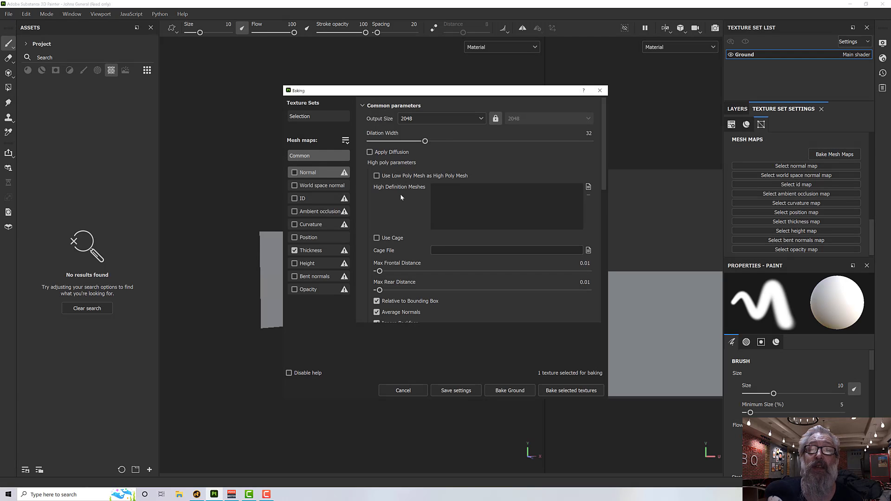
{"action": "left_click", "coordinate": [346, 140]}
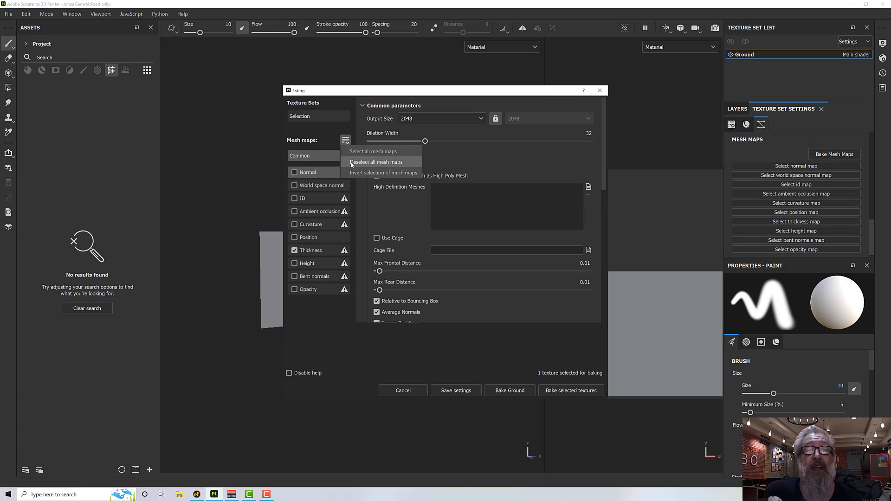
{"action": "left_click", "coordinate": [372, 152]}
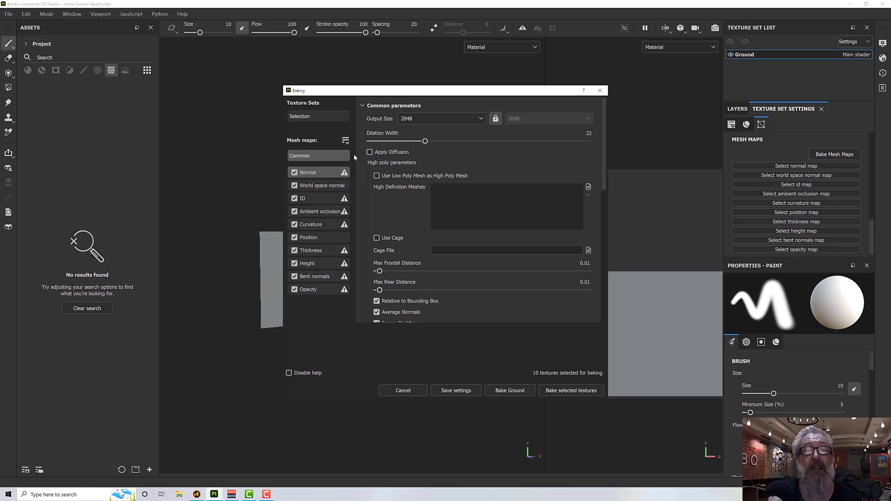
{"action": "left_click", "coordinate": [294, 276]}
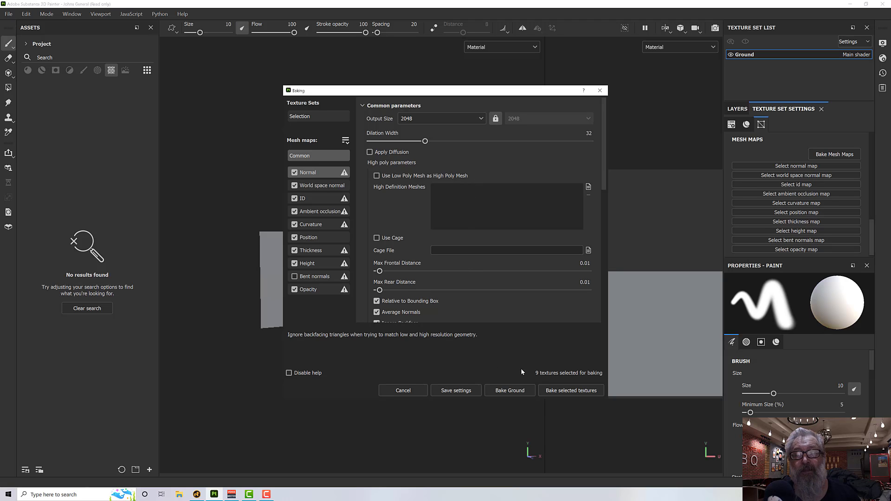
{"action": "left_click", "coordinate": [571, 390]}
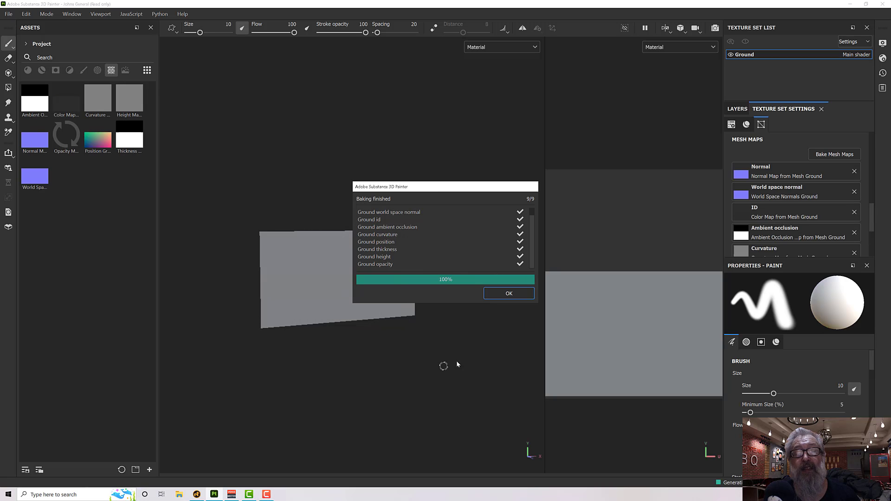
{"action": "left_click", "coordinate": [499, 294]}
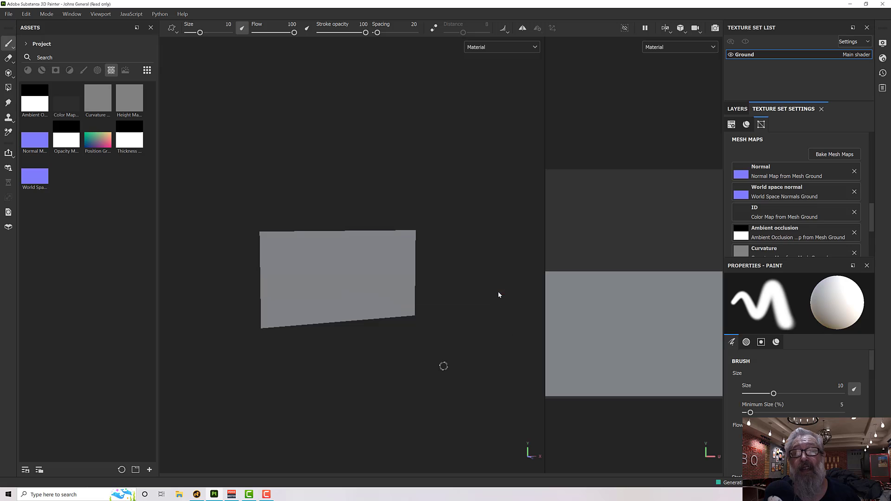
Display the baked Opacity mesh map in the viewports and examine it on the wall plane.
{"action": "left_click", "coordinate": [487, 48]}
{"action": "scroll", "coordinate": [496, 116], "scroll_direction": "down", "scroll_amount": 3}
{"action": "scroll", "coordinate": [495, 117], "scroll_direction": "down", "scroll_amount": 2}
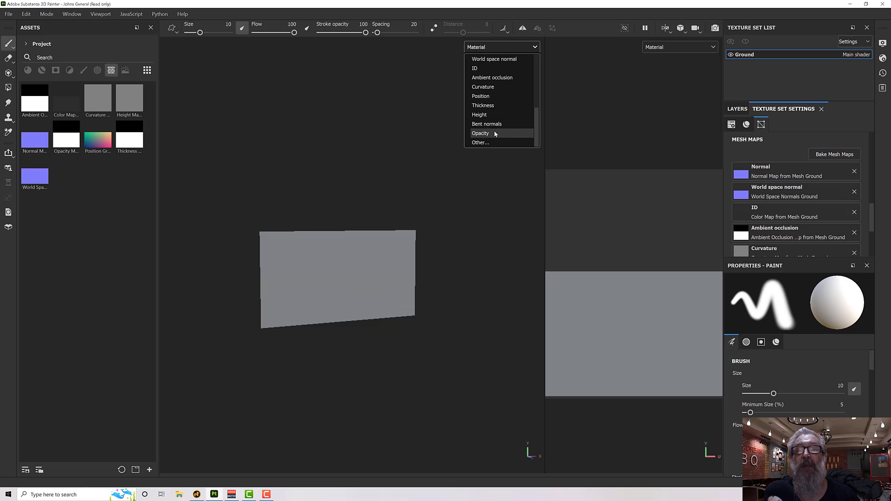
{"action": "left_click", "coordinate": [494, 131]}
{"action": "scroll", "coordinate": [346, 287], "scroll_direction": "up", "scroll_amount": 3}
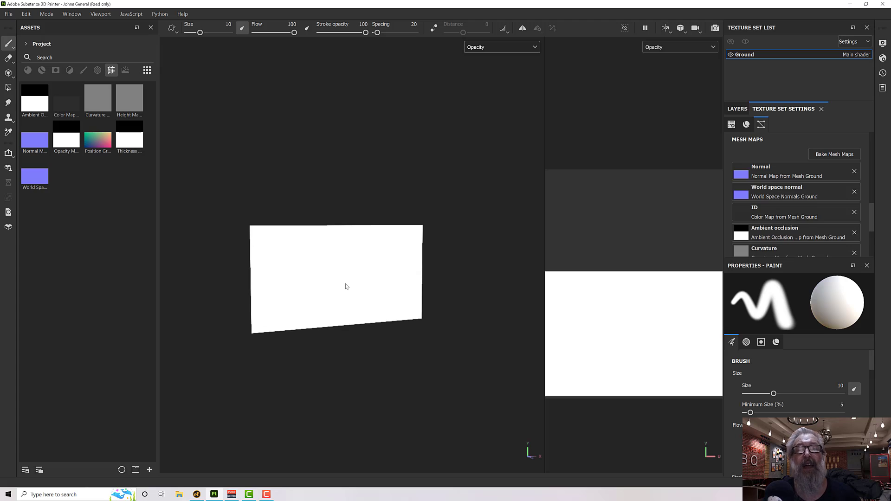
{"action": "scroll", "coordinate": [346, 286], "scroll_direction": "up", "scroll_amount": 2}
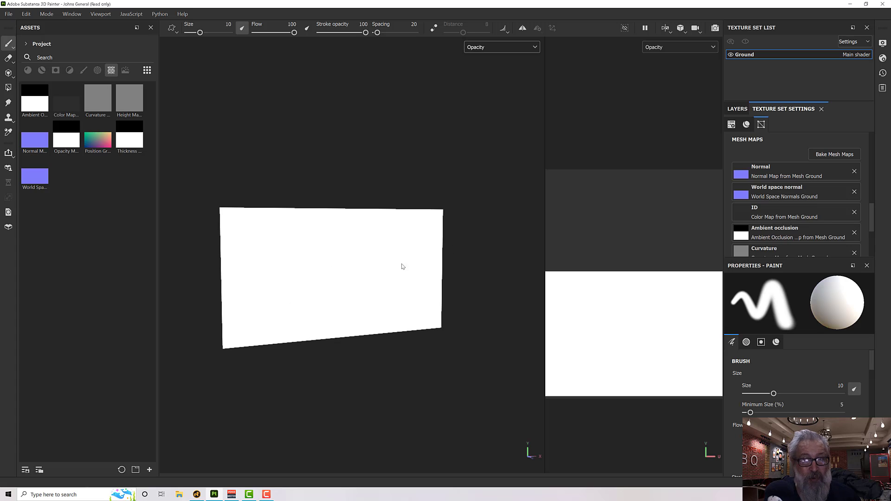
Assign HiWall.obj as the high-definition mesh and rebake the selected mesh maps.
{"action": "left_click", "coordinate": [830, 155]}
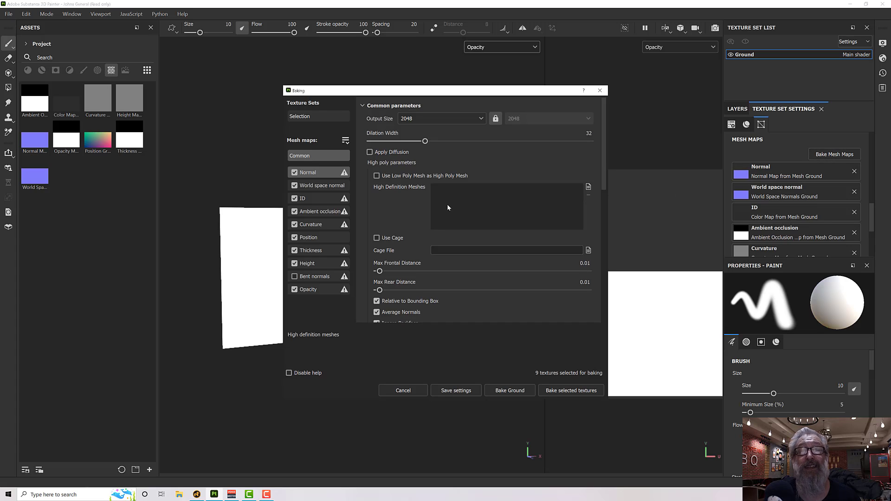
{"action": "left_click", "coordinate": [588, 187]}
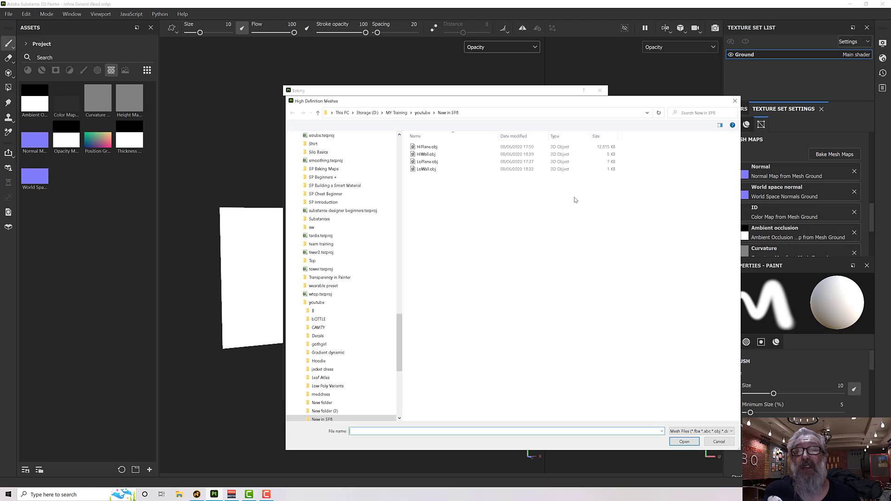
{"action": "double_click", "coordinate": [417, 155]}
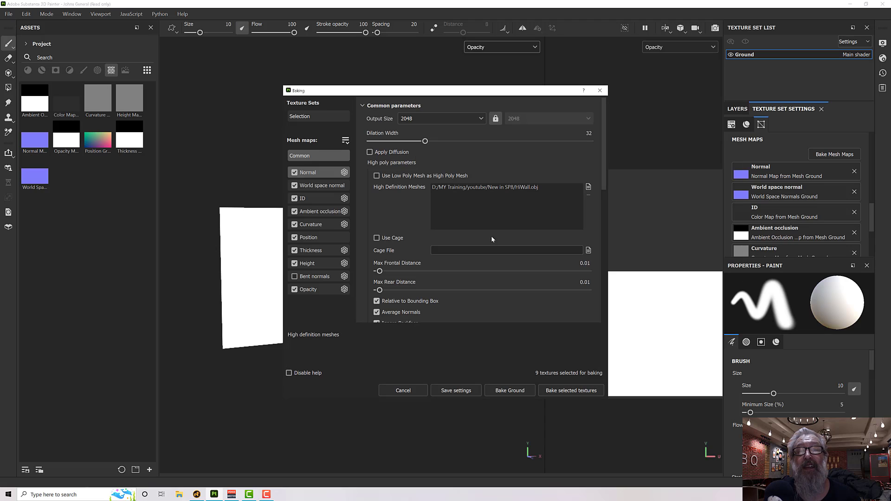
{"action": "left_click", "coordinate": [568, 396]}
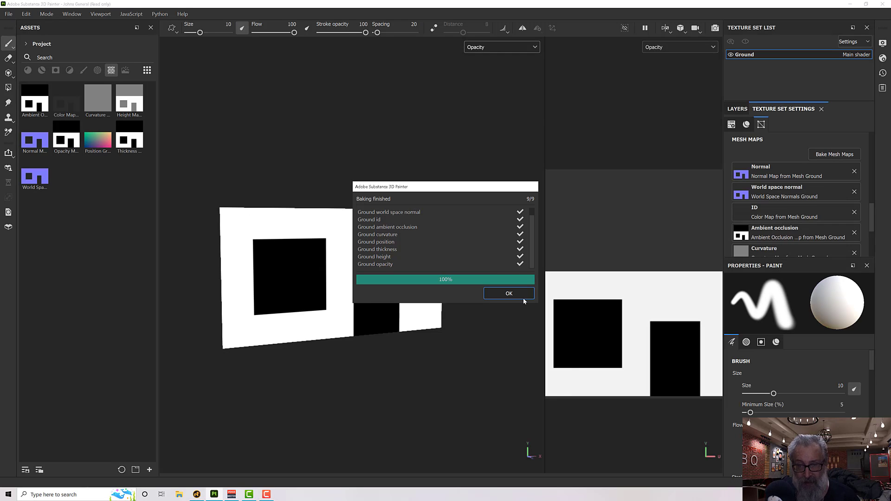
{"action": "left_click", "coordinate": [521, 298]}
Return the viewports to the Material view and inspect the window and door areas on the wall.
{"action": "left_click", "coordinate": [488, 47]}
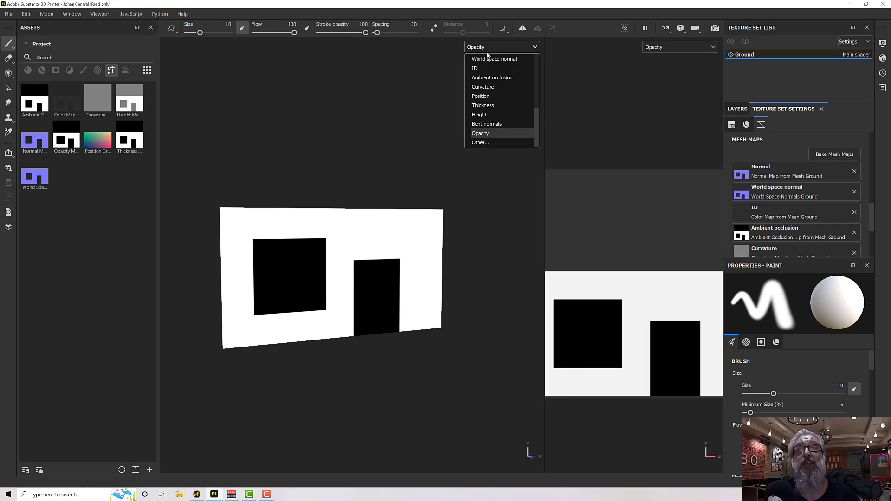
{"action": "scroll", "coordinate": [486, 70], "scroll_direction": "up", "scroll_amount": 5}
{"action": "left_click", "coordinate": [487, 70]}
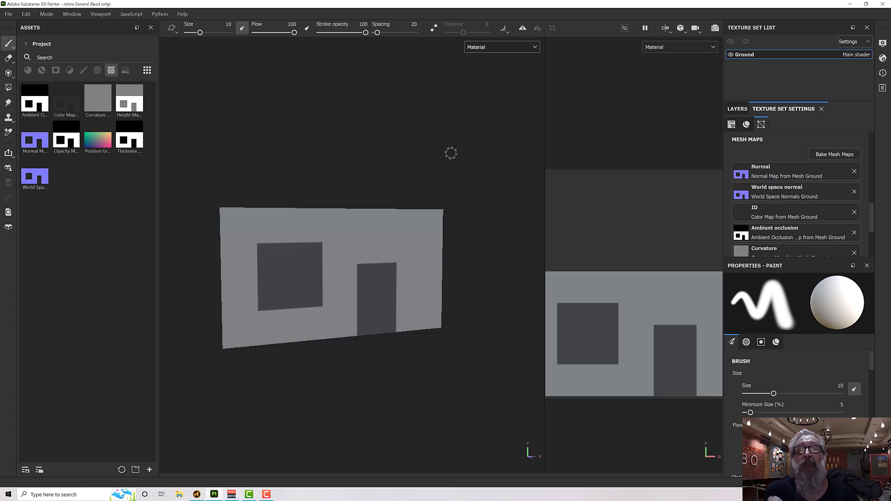
{"action": "left_click_drag", "start_coordinate": [451, 151], "coordinate": [391, 247], "text": "alt"}
{"action": "scroll", "coordinate": [391, 274], "scroll_direction": "up", "scroll_amount": 6}
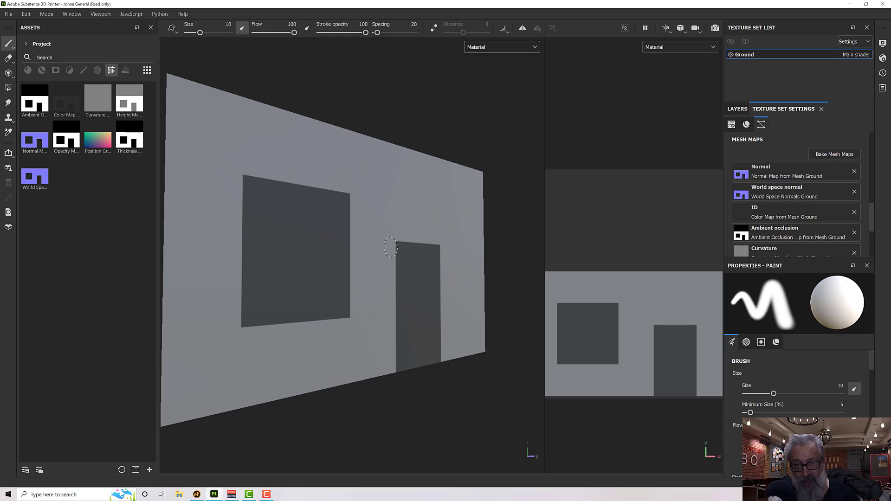
Delete Layer 1 from the Ground texture set and add a fill layer in its place.
{"action": "left_click", "coordinate": [741, 109]}
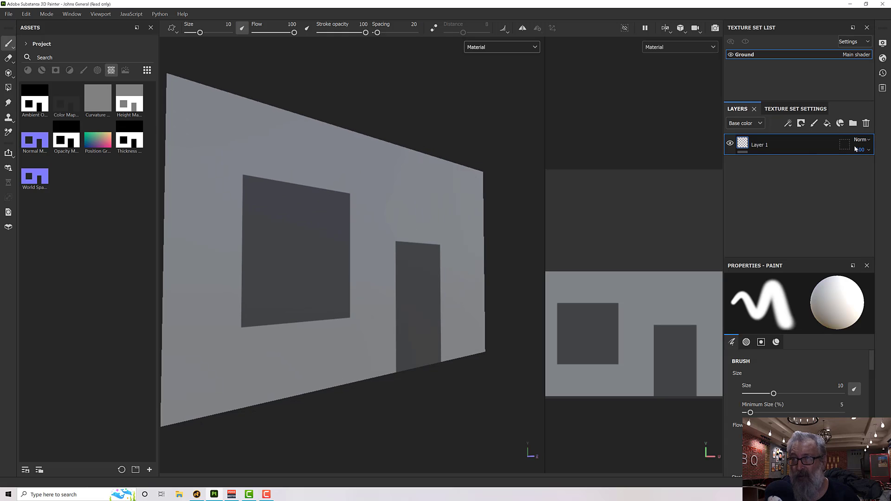
{"action": "left_click", "coordinate": [866, 124]}
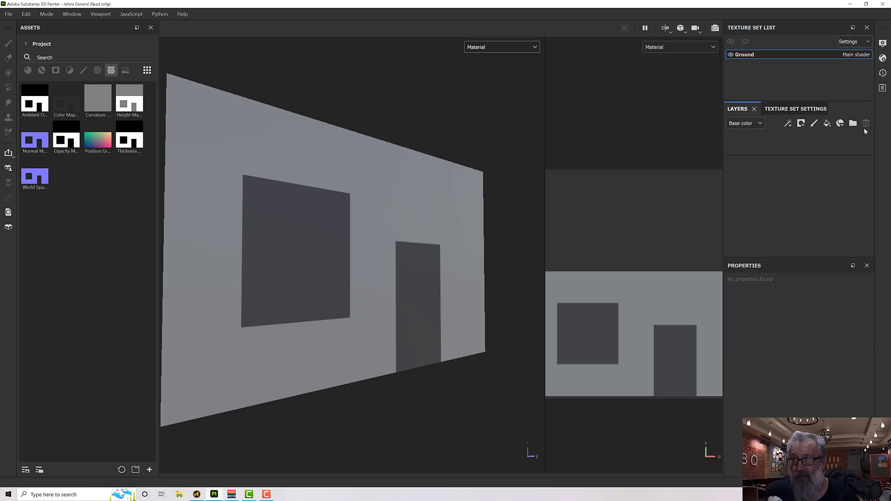
{"action": "left_click", "coordinate": [827, 123]}
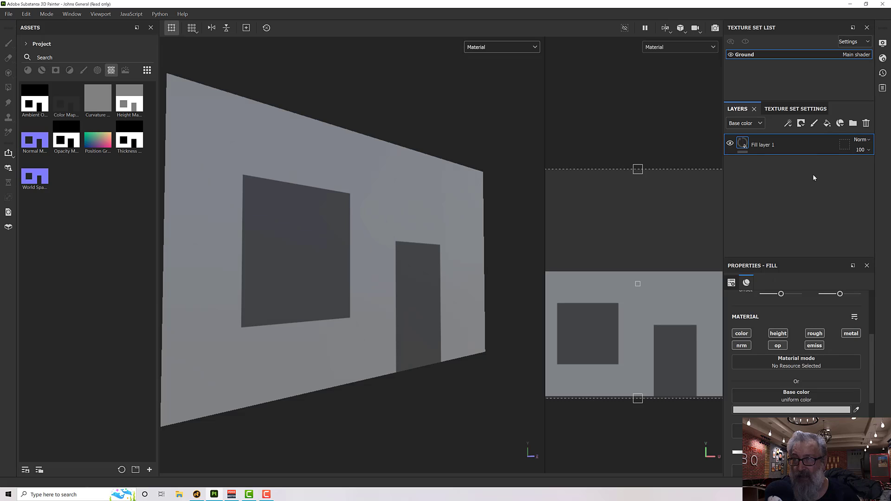
Limit the fill layer to the opacity channel, assign the baked Opacity map to it, and check the wall's openings.
{"action": "left_click", "coordinate": [778, 346]}
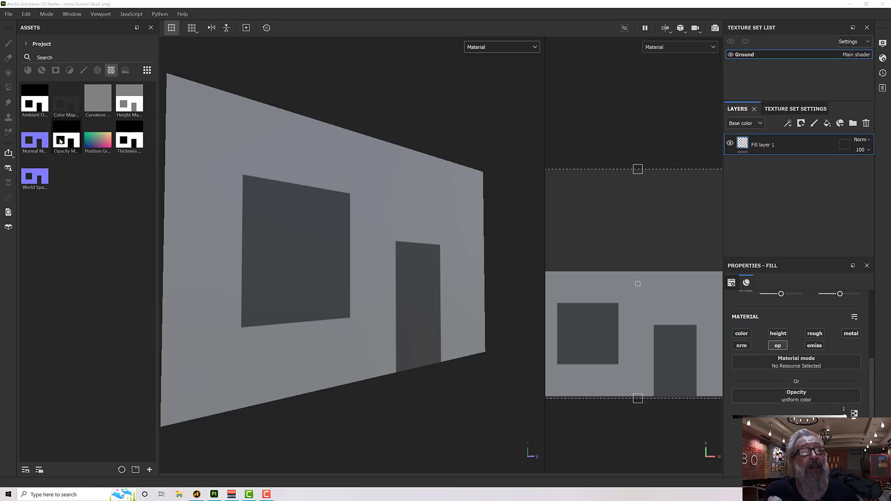
{"action": "left_click_drag", "start_coordinate": [65, 139], "coordinate": [796, 396]}
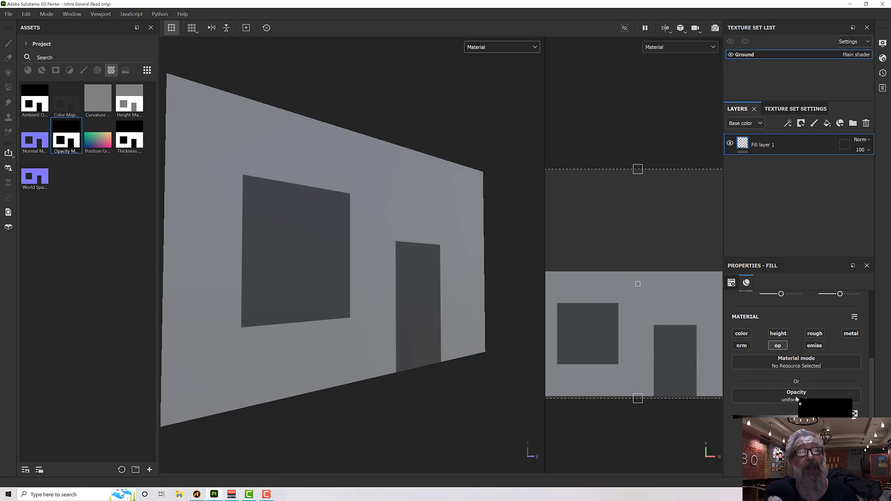
{"action": "left_click_drag", "start_coordinate": [497, 332], "coordinate": [418, 291], "text": "alt"}
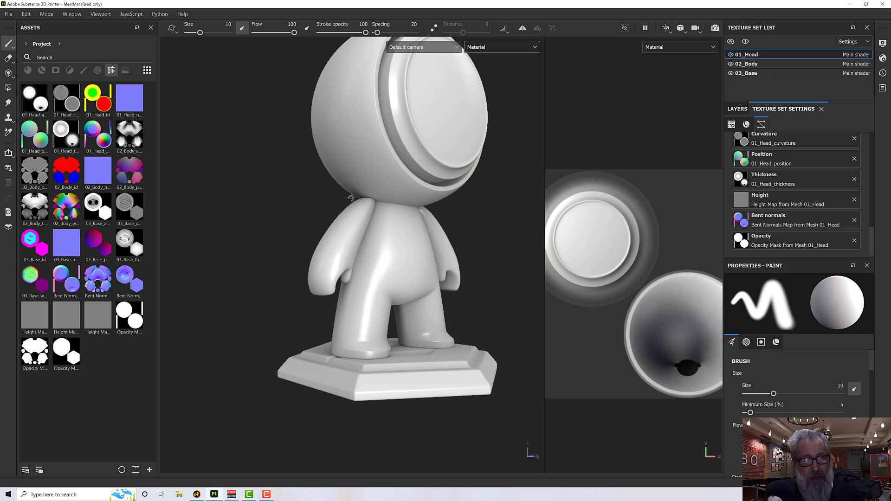
Open the MeetMat sample project, discarding the current changes, and look through the mesh maps of the 01_Head texture set.
{"action": "left_click_drag", "start_coordinate": [352, 198], "coordinate": [325, 200], "text": "alt"}
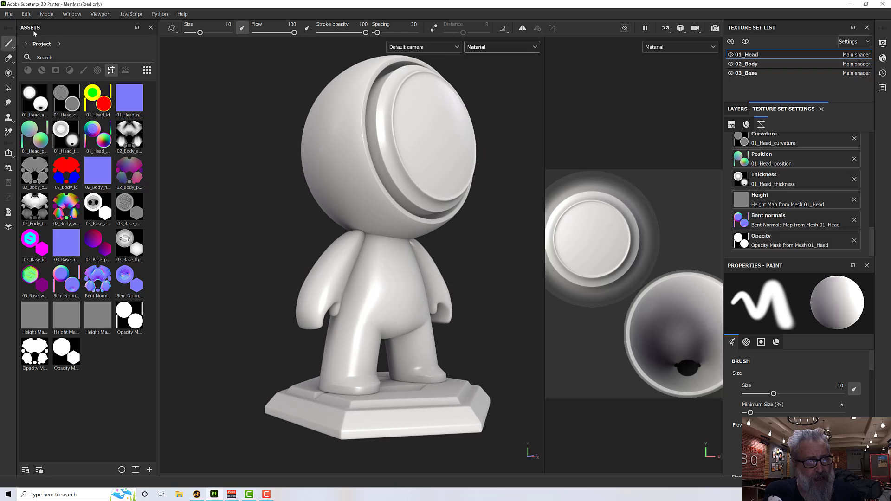
{"action": "left_click", "coordinate": [9, 14]}
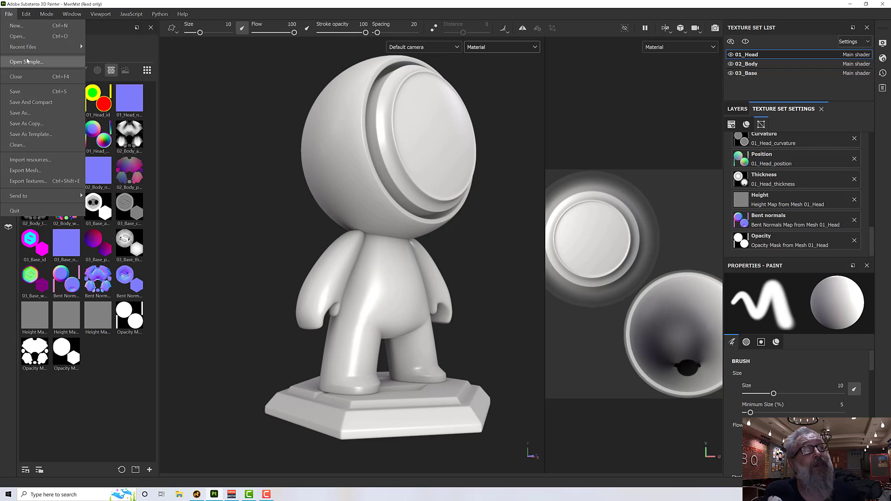
{"action": "left_click", "coordinate": [26, 61]}
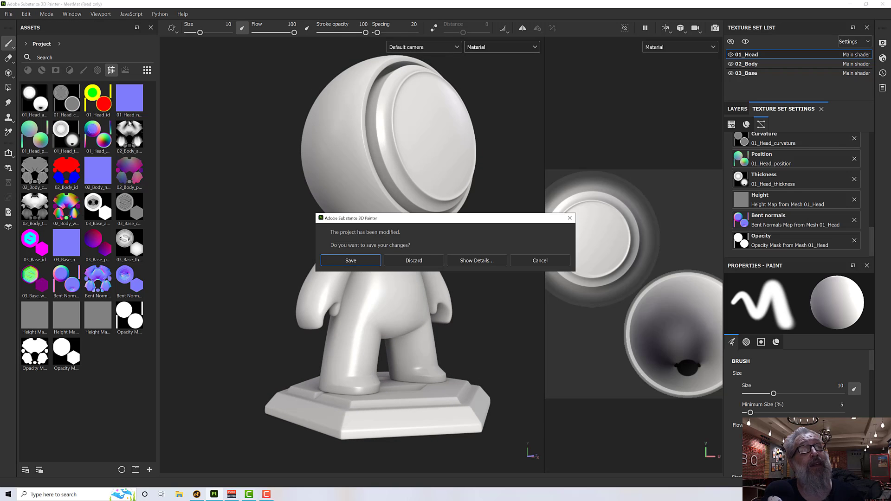
{"action": "left_click", "coordinate": [428, 262]}
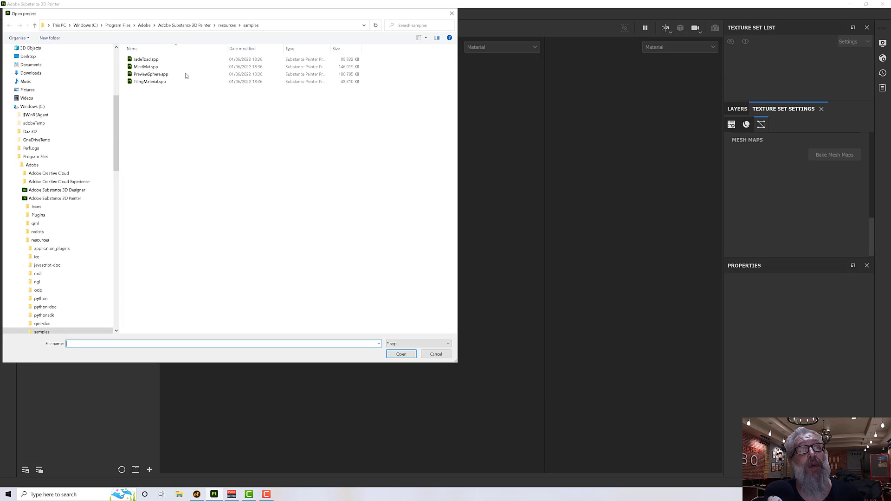
{"action": "left_click", "coordinate": [146, 67]}
{"action": "left_click", "coordinate": [401, 354]}
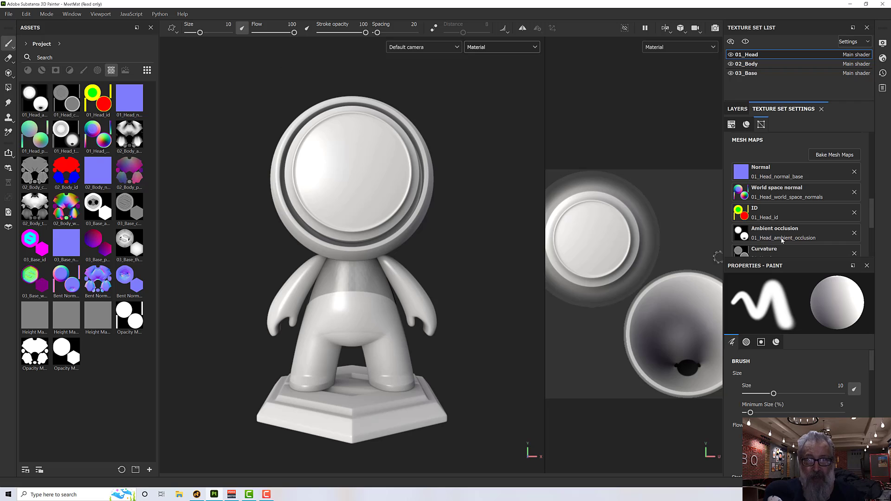
{"action": "scroll", "coordinate": [785, 232], "scroll_direction": "down", "scroll_amount": 3}
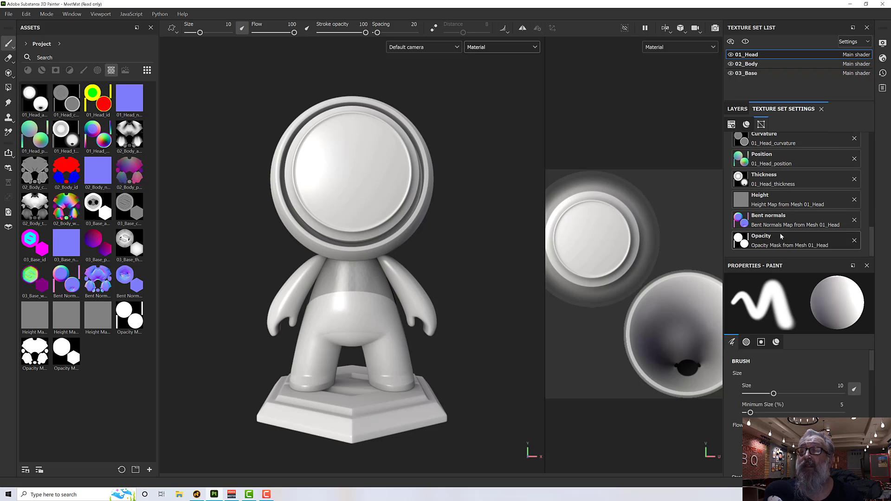
Display the Normal mesh map on the MeetMat model in the viewports and examine it across the figure.
{"action": "scroll", "coordinate": [781, 237], "scroll_direction": "up", "scroll_amount": 6}
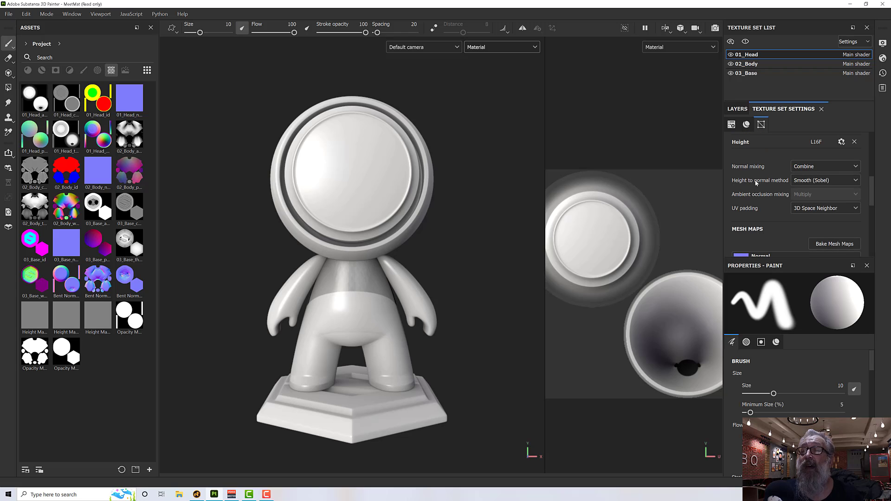
{"action": "left_click", "coordinate": [493, 49]}
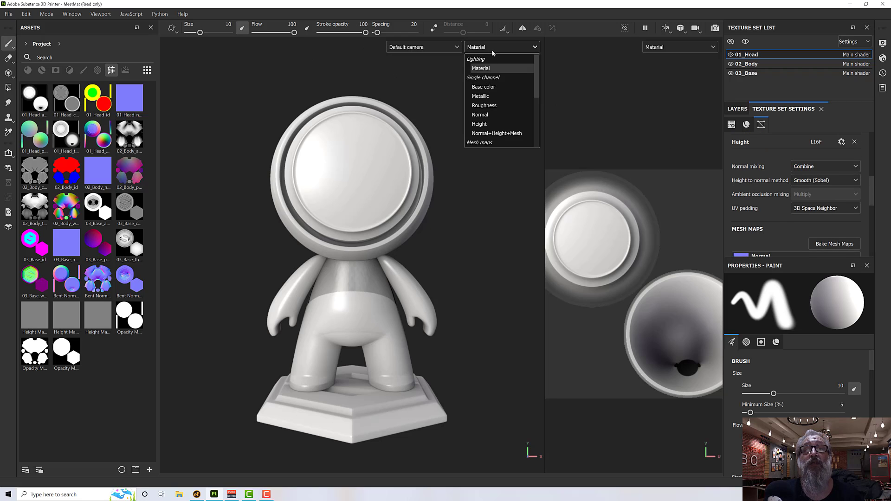
{"action": "scroll", "coordinate": [492, 116], "scroll_direction": "down", "scroll_amount": 1}
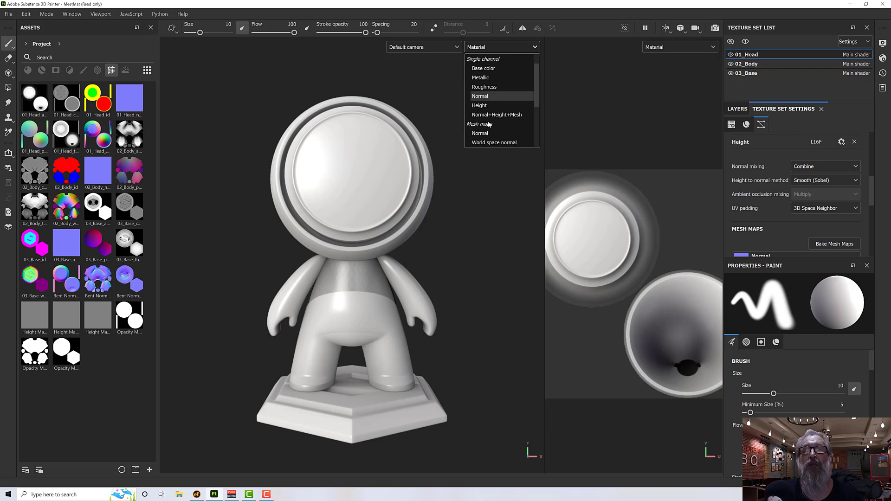
{"action": "left_click", "coordinate": [480, 133]}
{"action": "left_click_drag", "start_coordinate": [460, 179], "coordinate": [486, 66], "text": "alt"}
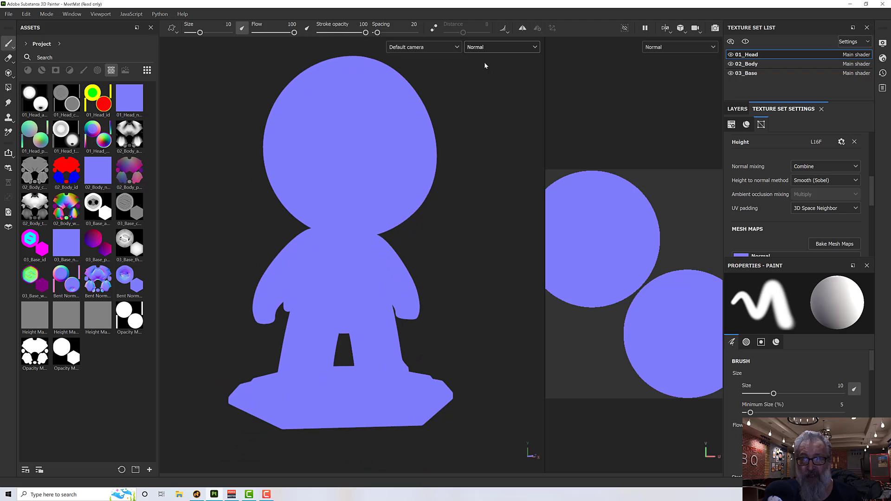
Switch the viewport display to the Bent normals mesh map and examine the colour shifts on the head and body.
{"action": "left_click", "coordinate": [484, 47]}
{"action": "scroll", "coordinate": [492, 111], "scroll_direction": "down", "scroll_amount": 3}
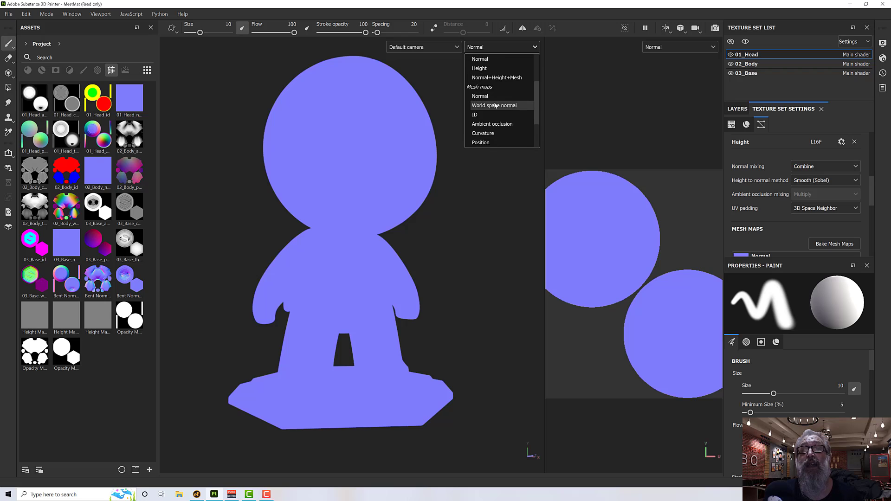
{"action": "left_click", "coordinate": [493, 133]}
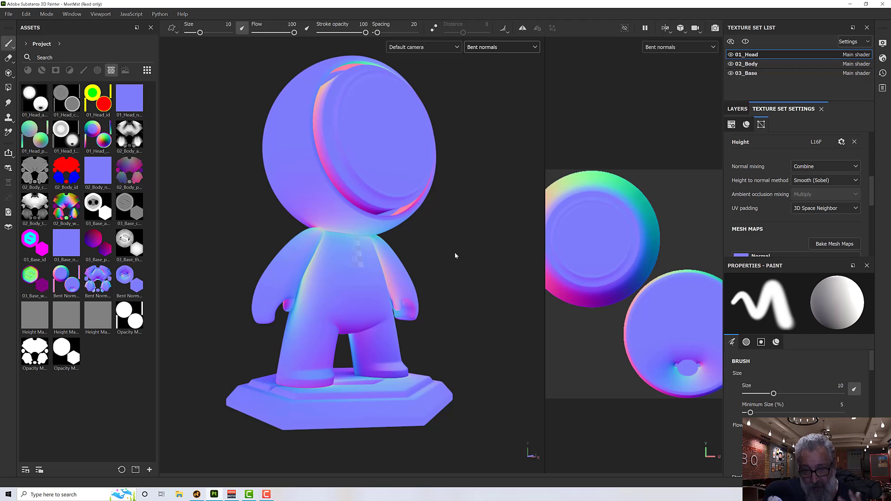
{"action": "mouse_move", "coordinate": [455, 255]}
{"action": "left_mouse_down", "text": "alt"}
{"action": "mouse_move", "coordinate": [311, 252]}
{"action": "mouse_move", "coordinate": [456, 250]}
{"action": "left_mouse_up", "text": "alt"}
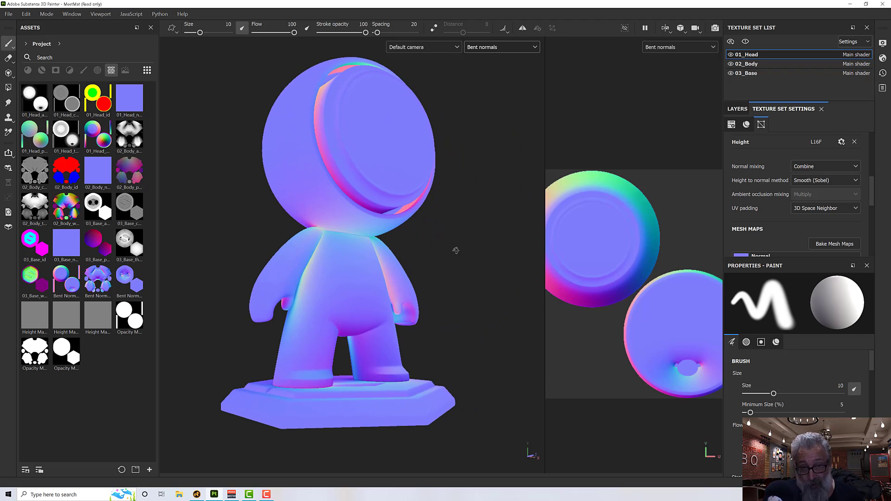
Show the Ambient occlusion mesh map on the model for comparison and examine the shading in its recesses.
{"action": "left_click", "coordinate": [493, 47]}
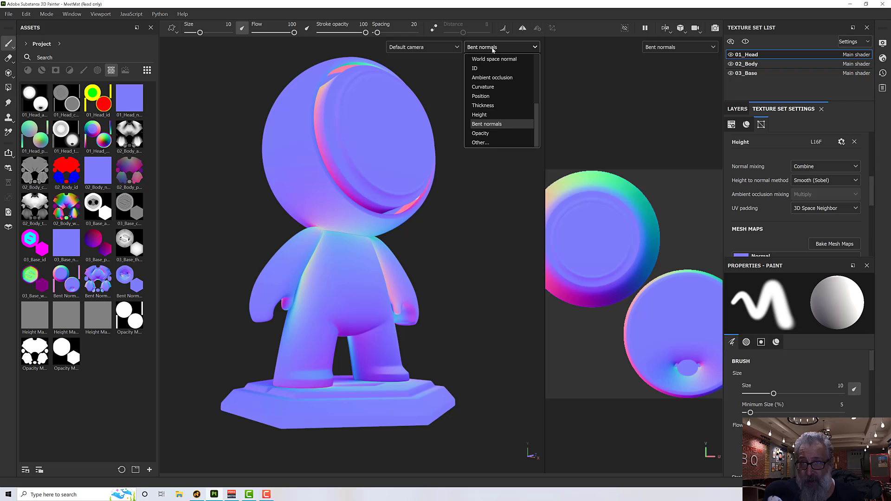
{"action": "left_click", "coordinate": [492, 78]}
{"action": "left_click_drag", "start_coordinate": [421, 269], "coordinate": [393, 274], "text": "alt"}
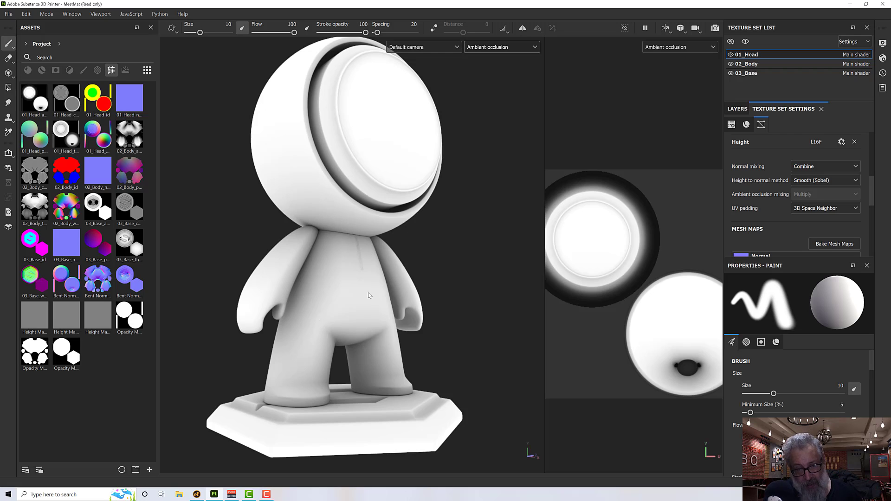
Return the display to the Bent normals mesh map and inspect the figure's legs, back, hands and base from several sides.
{"action": "left_click", "coordinate": [482, 48]}
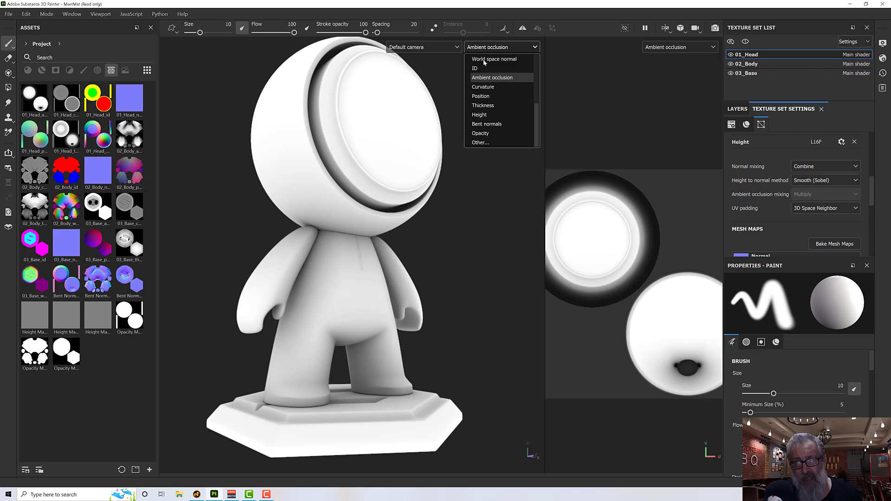
{"action": "left_click", "coordinate": [492, 127]}
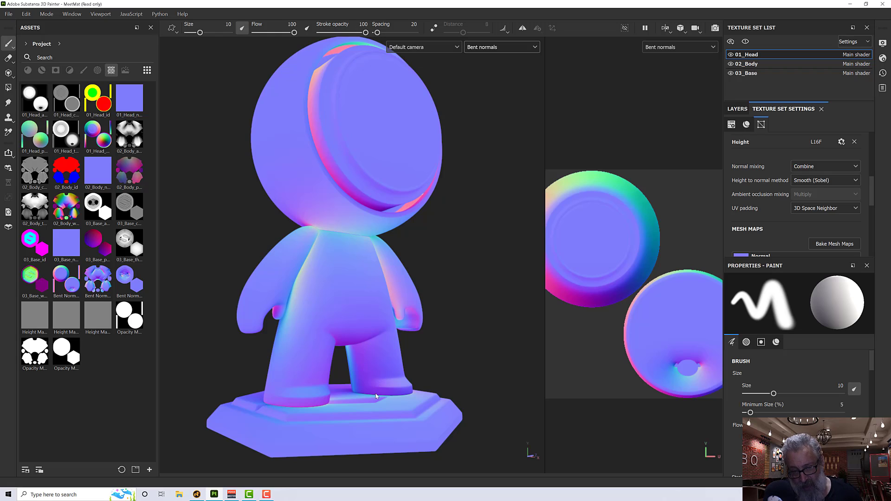
{"action": "left_click_drag", "start_coordinate": [388, 372], "coordinate": [421, 374], "text": "alt"}
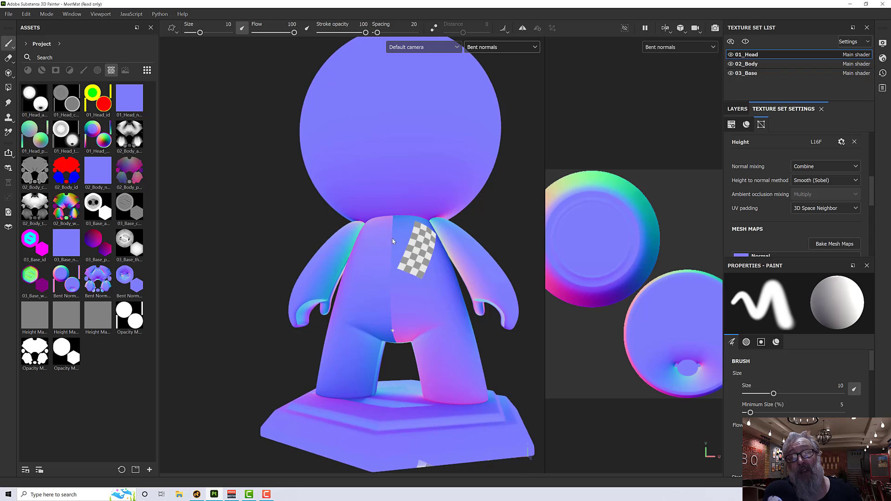
{"action": "left_click_drag", "start_coordinate": [398, 281], "coordinate": [459, 306], "text": "alt"}
{"action": "scroll", "coordinate": [459, 306], "scroll_direction": "down", "scroll_amount": 3}
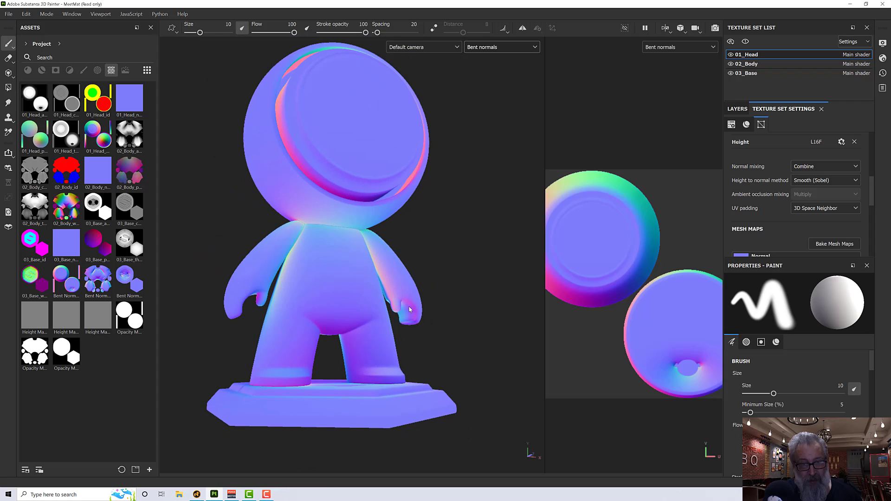
{"action": "middle_click_drag", "start_coordinate": [411, 290], "coordinate": [422, 326], "text": "alt"}
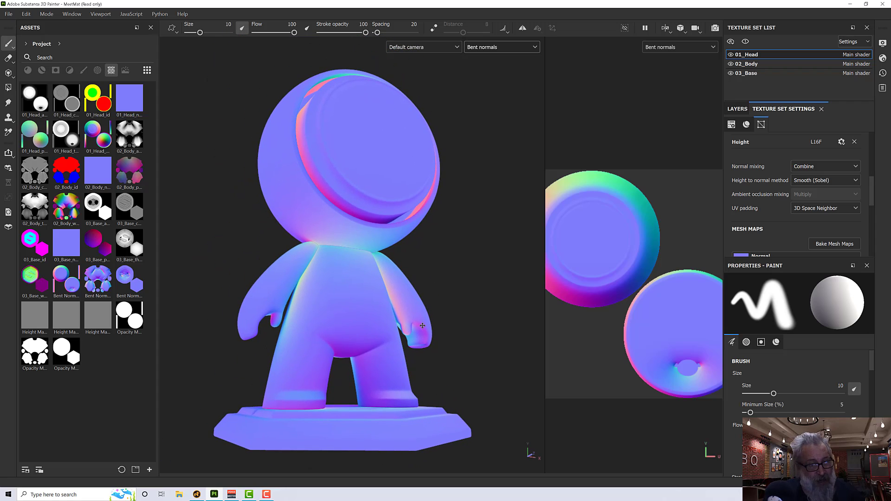